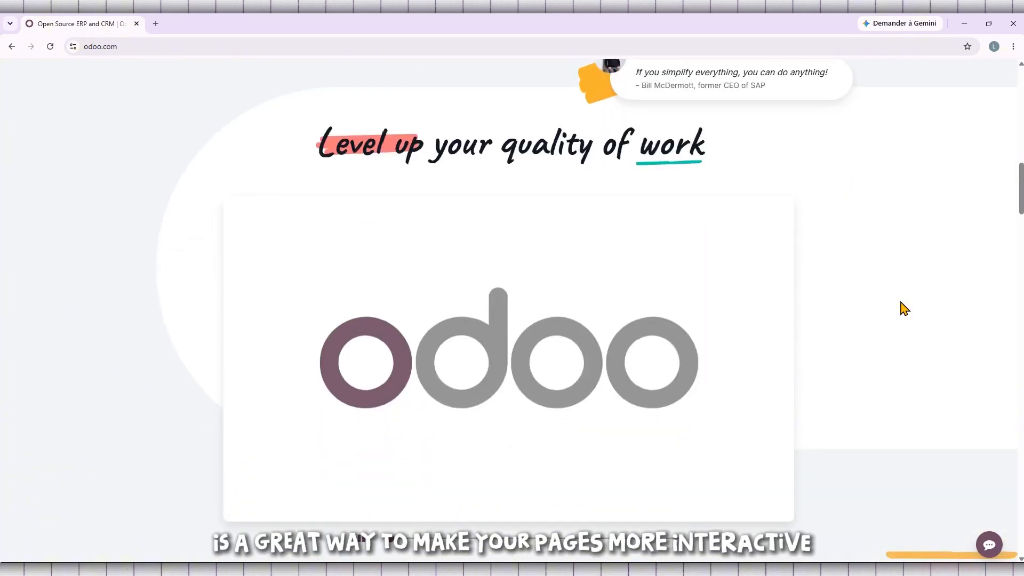
left_click(361, 438)
scroll(596, 398, "down", 10)
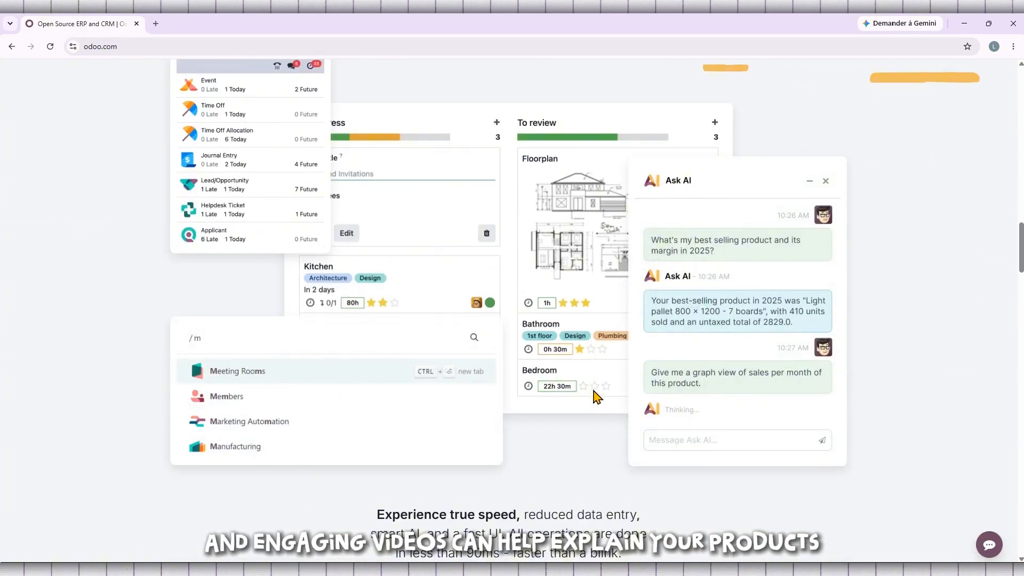
scroll(596, 397, "up", 15)
scroll(508, 245, "up", 4)
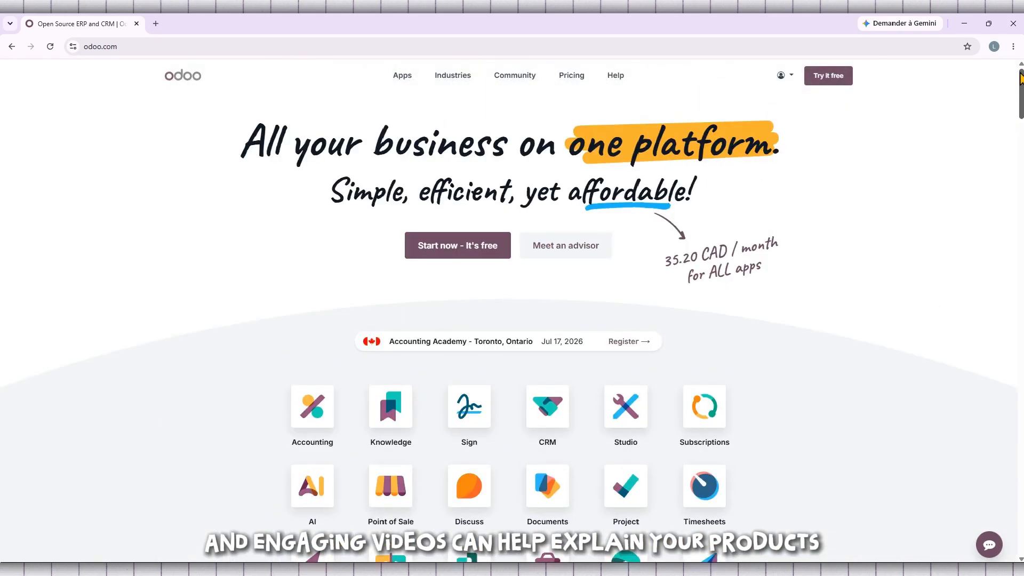
Step: Open the Website app of the tutoyt database and start editing its home page
left_click(784, 76)
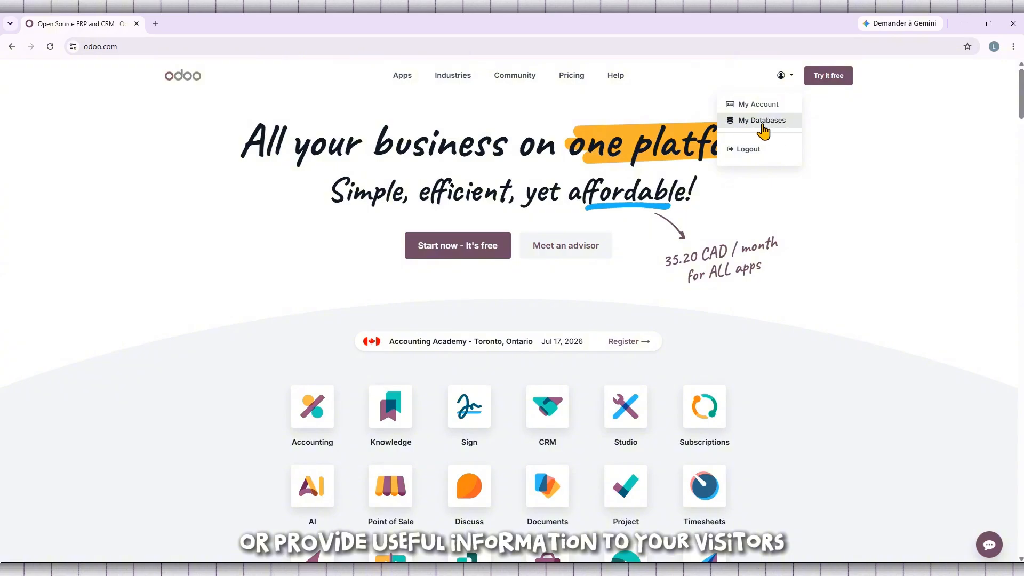
left_click(740, 121)
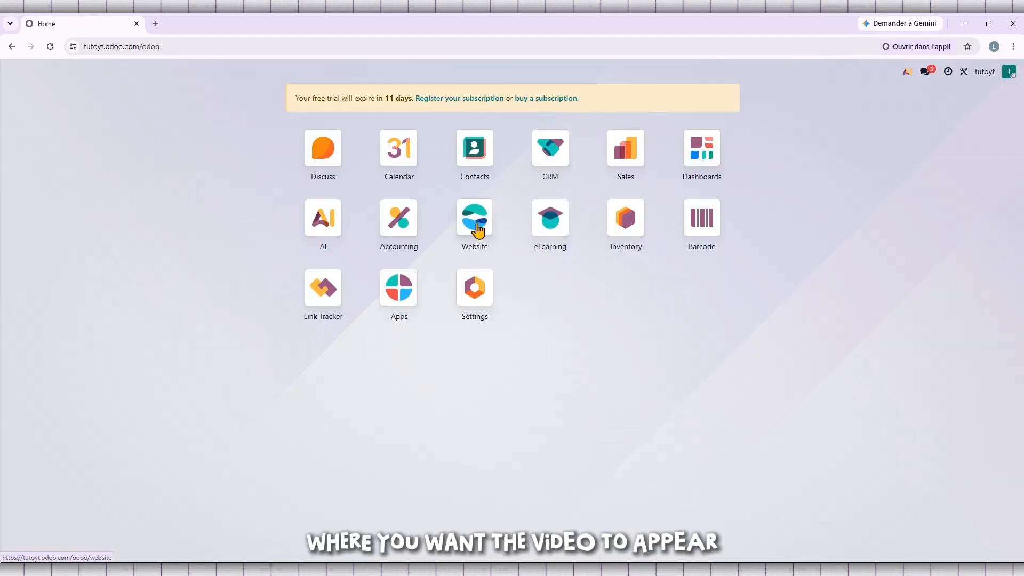
mouse_move(483, 241)
left_mouse_down()
mouse_move(503, 263)
mouse_move(501, 242)
mouse_move(488, 233)
mouse_move(483, 245)
left_mouse_up()
left_click(476, 227)
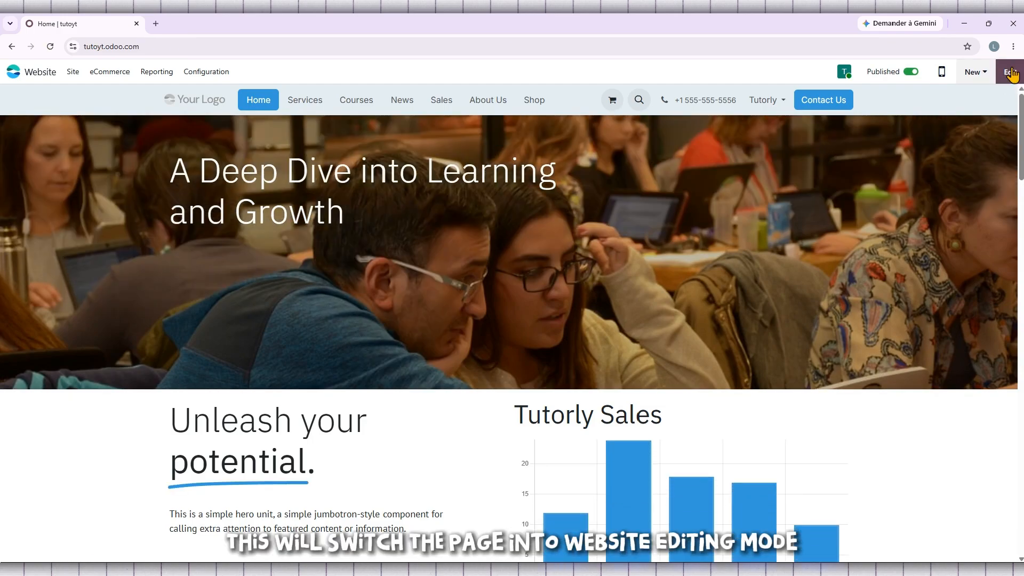
left_click(1011, 77)
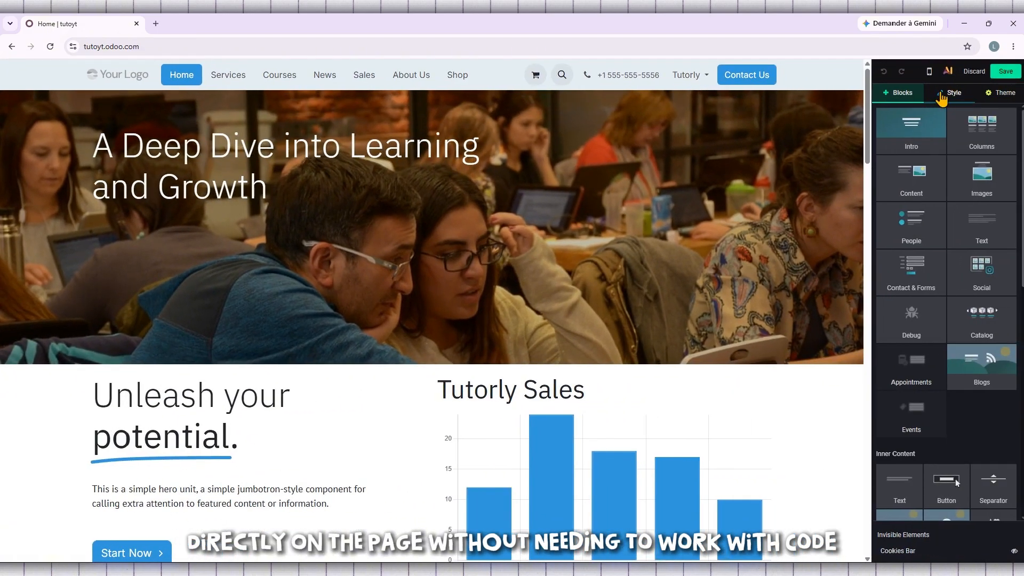
Step: Examine the editor's style and theme settings and look through the home page's sections down to the footer
left_click(953, 96)
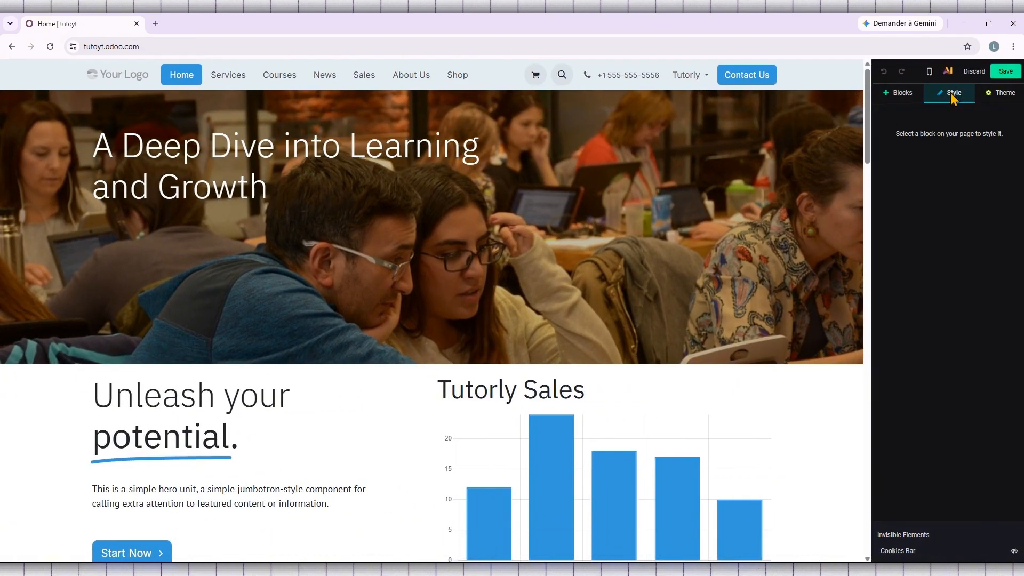
left_click(1006, 96)
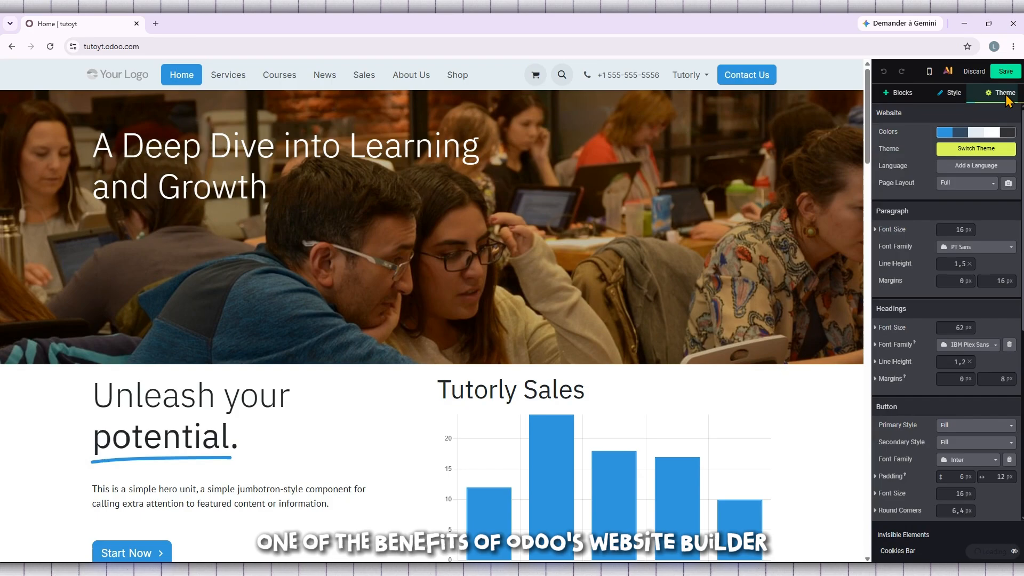
left_click(902, 95)
scroll(606, 158, "down", 4)
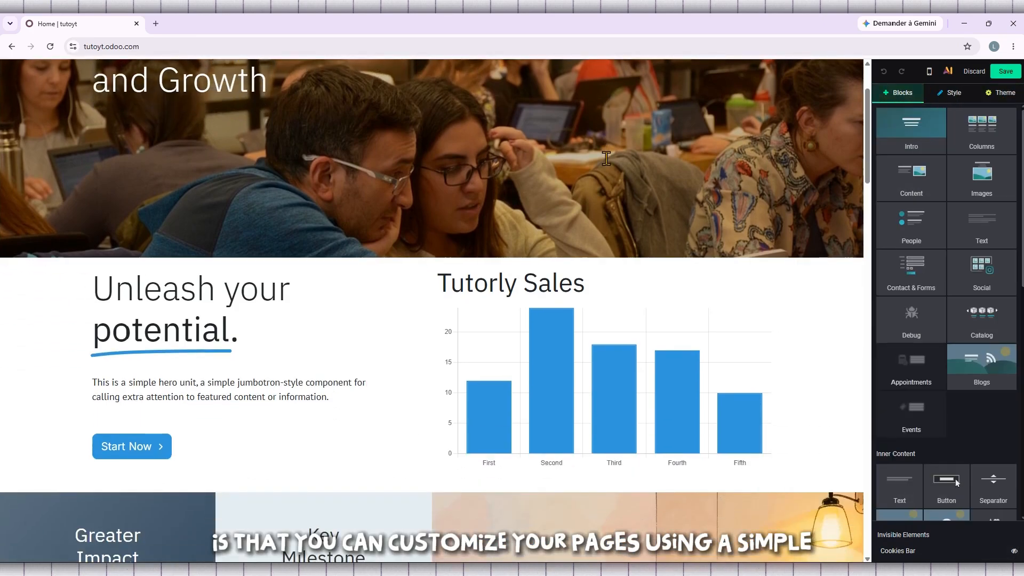
scroll(607, 158, "down", 9)
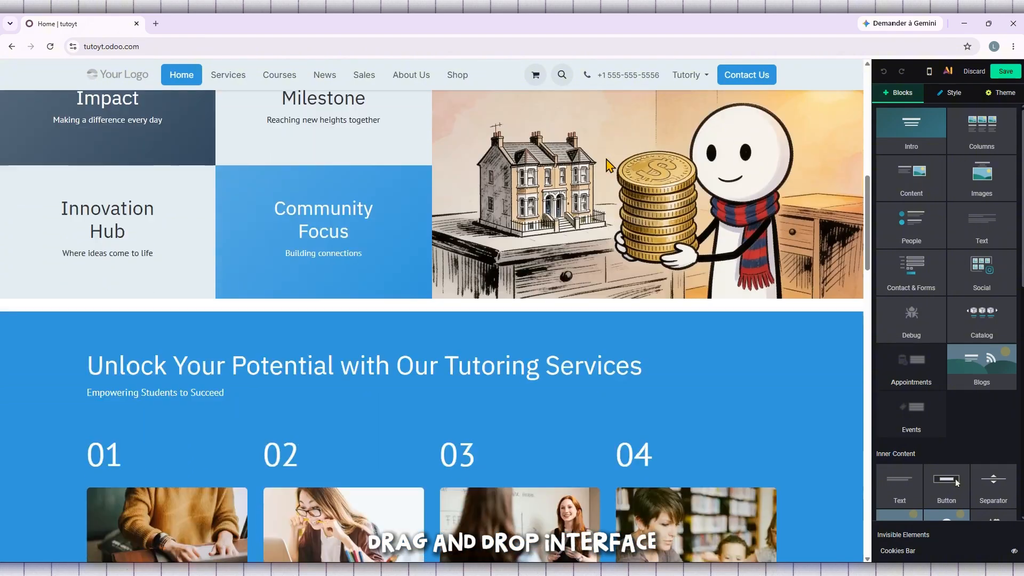
scroll(606, 159, "down", 10)
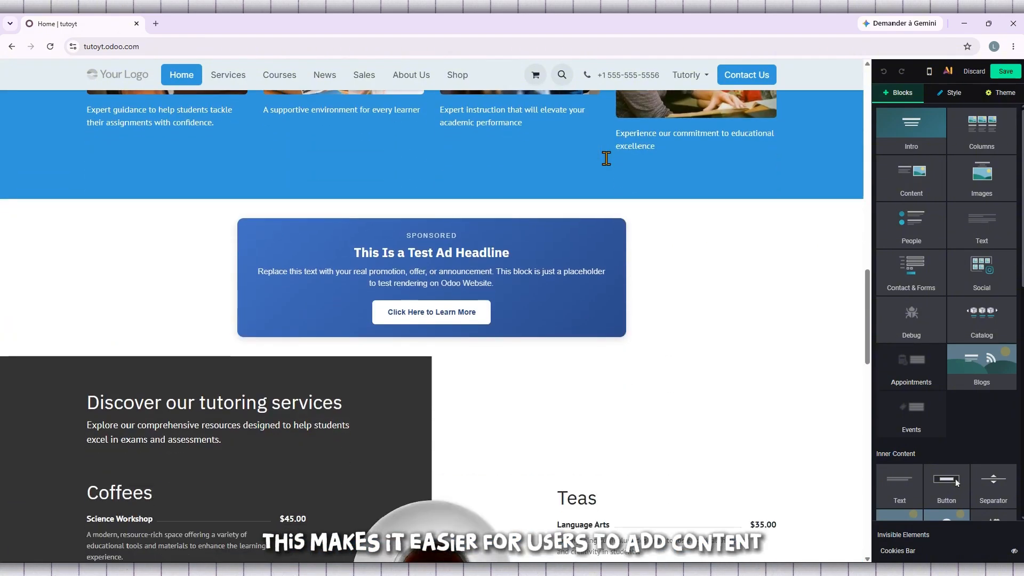
scroll(606, 159, "down", 7)
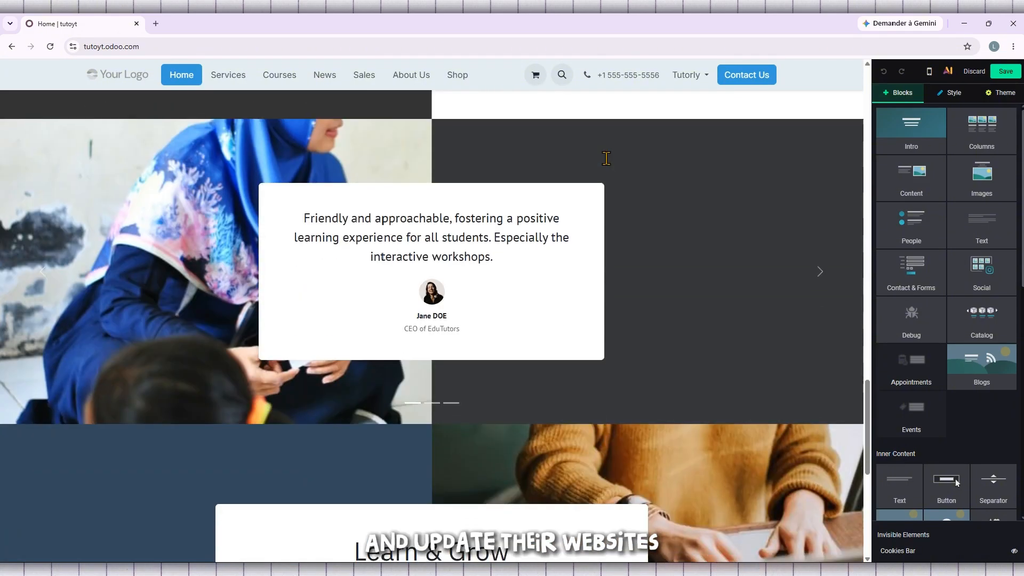
scroll(607, 159, "down", 7)
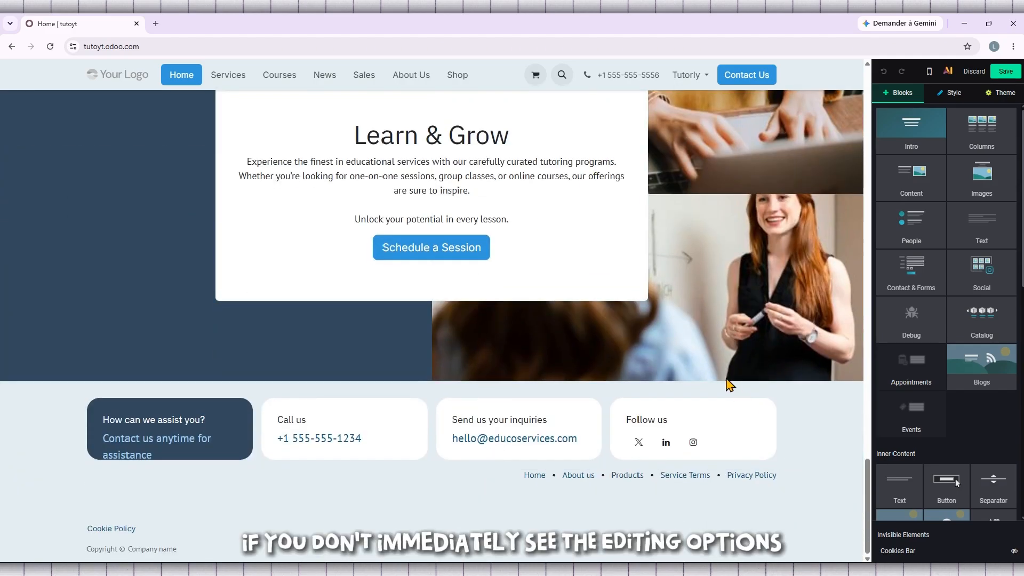
scroll(729, 382, "up", 5)
scroll(729, 382, "up", 10)
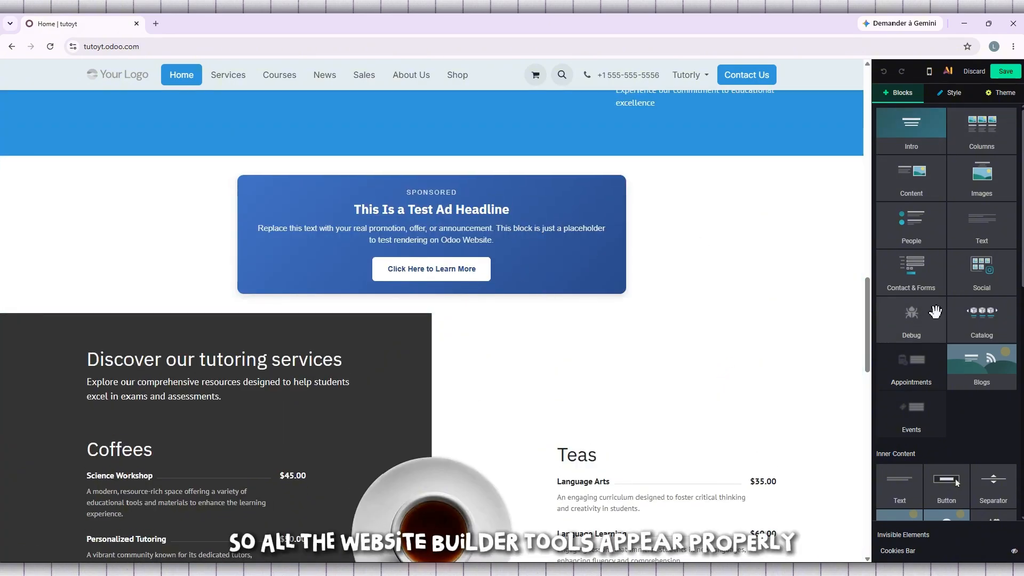
scroll(671, 287, "up", 7)
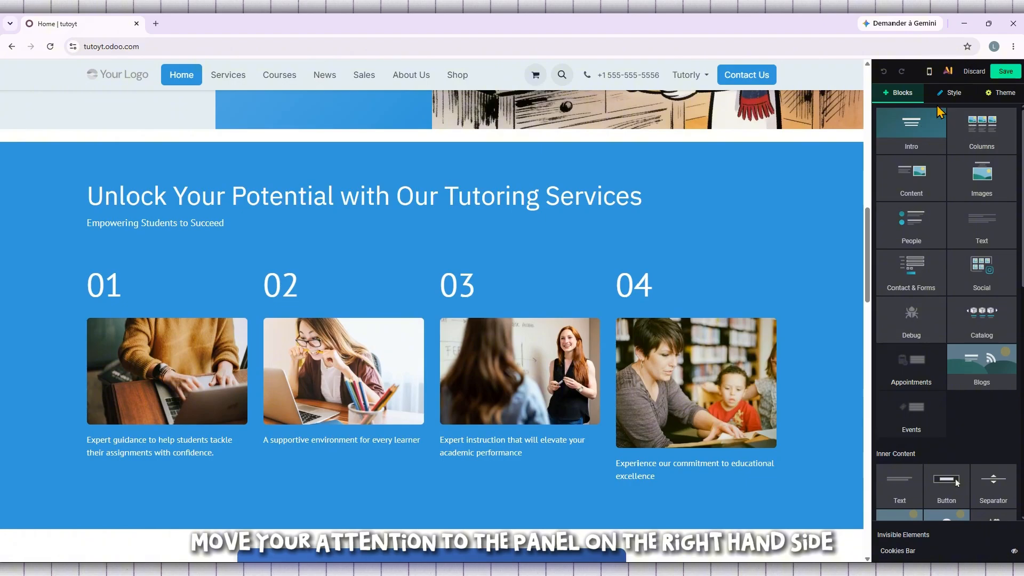
Step: Review the available building blocks and the website-wide theme settings such as headings, buttons and links
scroll(949, 308, "down", 8)
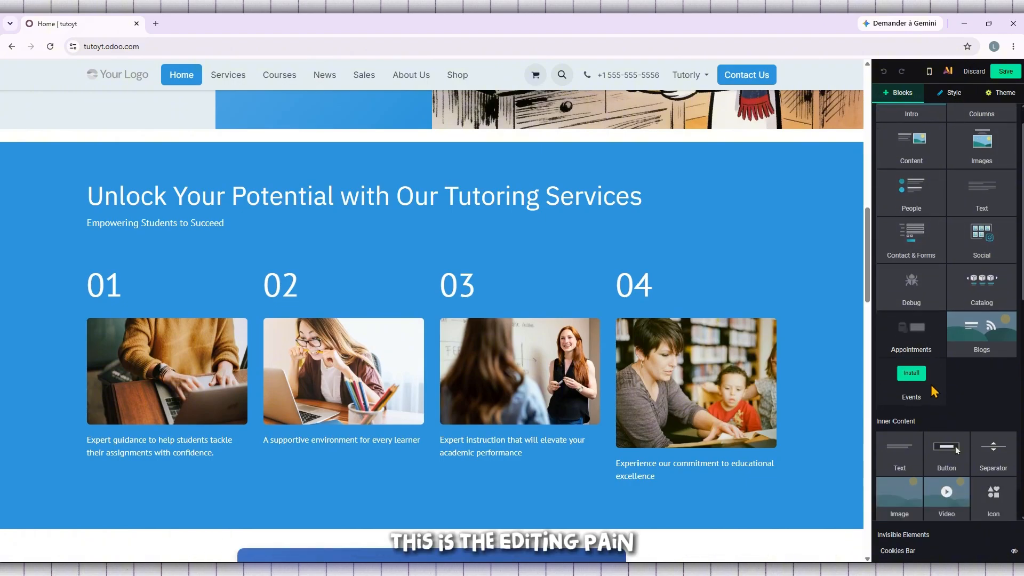
scroll(929, 373, "up", 10)
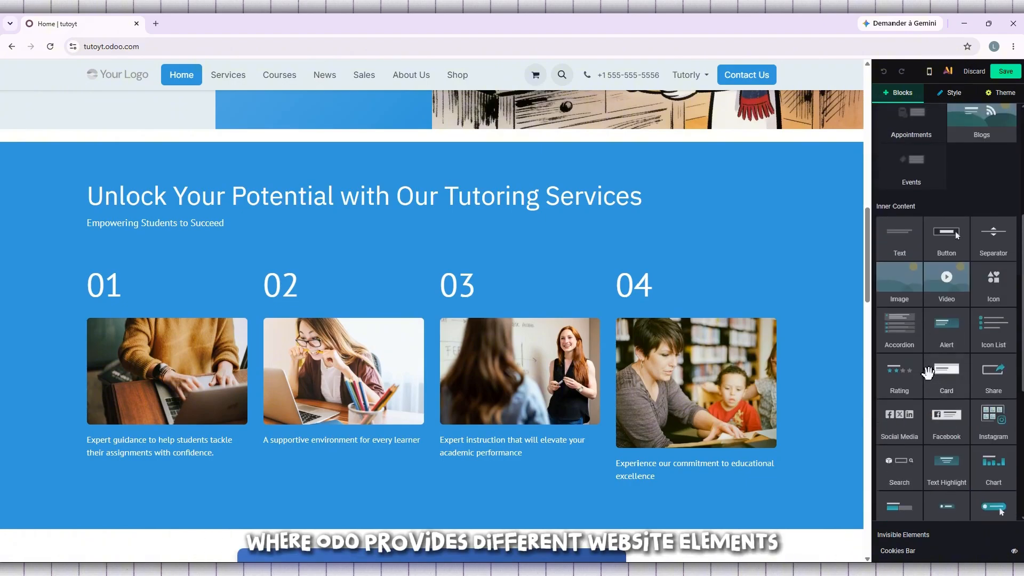
left_click(953, 94)
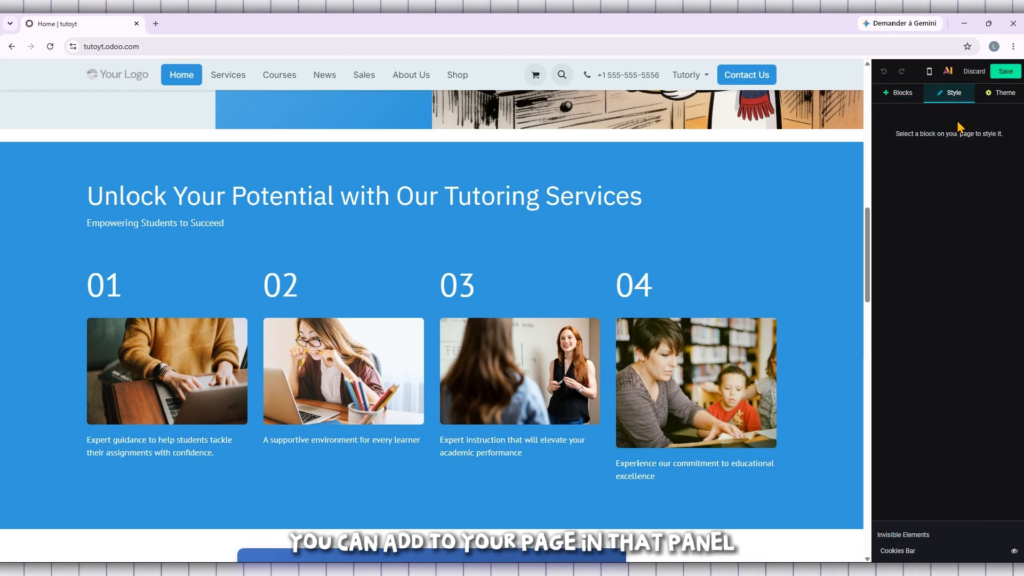
left_click(988, 94)
scroll(908, 190, "down", 5)
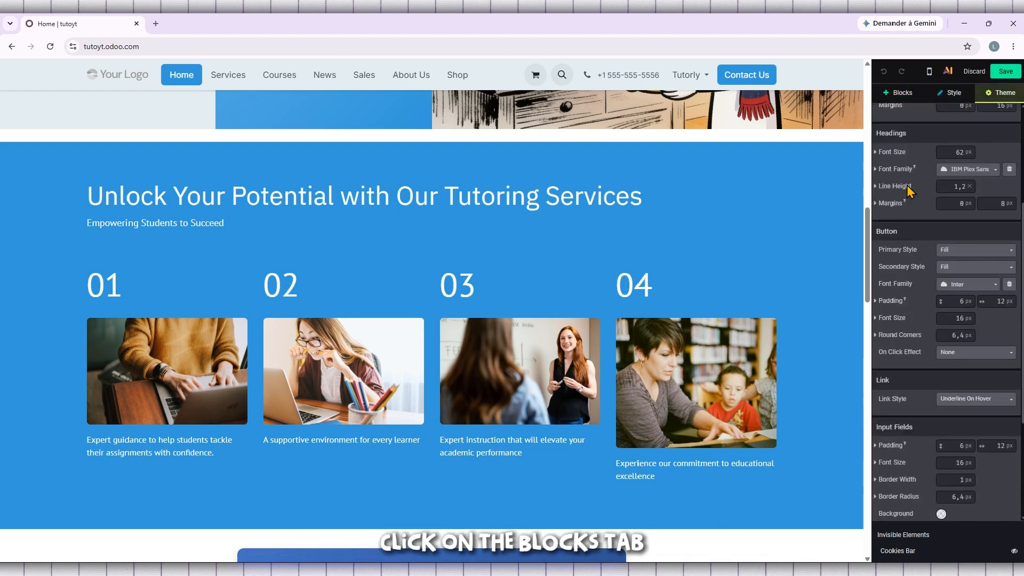
scroll(908, 191, "up", 5)
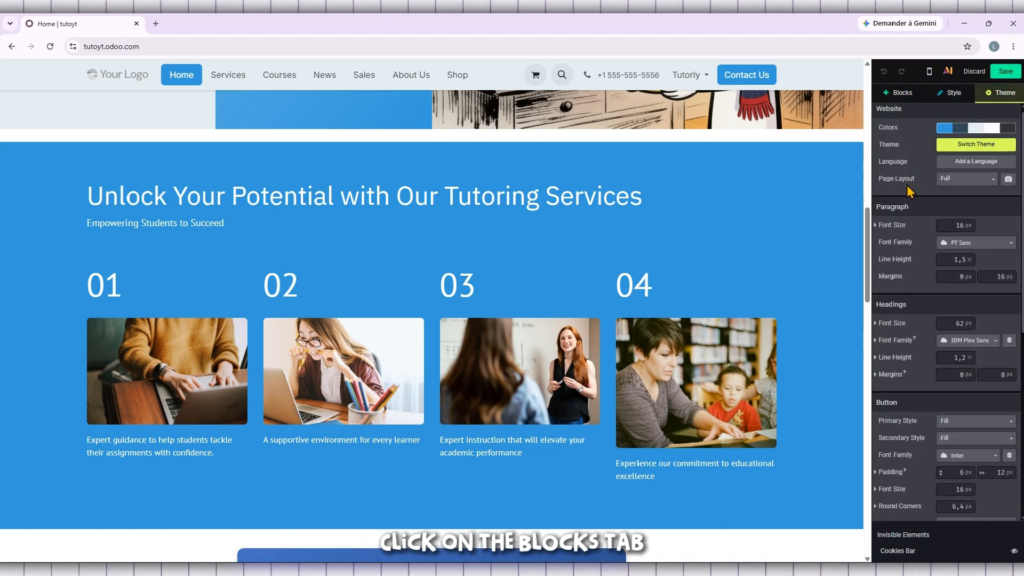
left_click(906, 96)
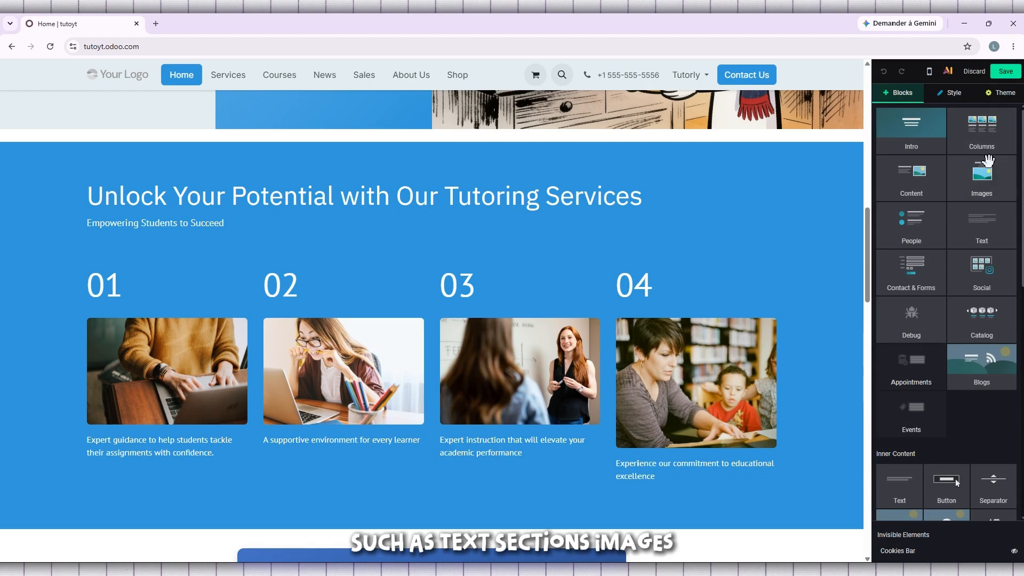
Step: Look through the block categories and the inner content elements, including the Video block
scroll(992, 190, "down", 5)
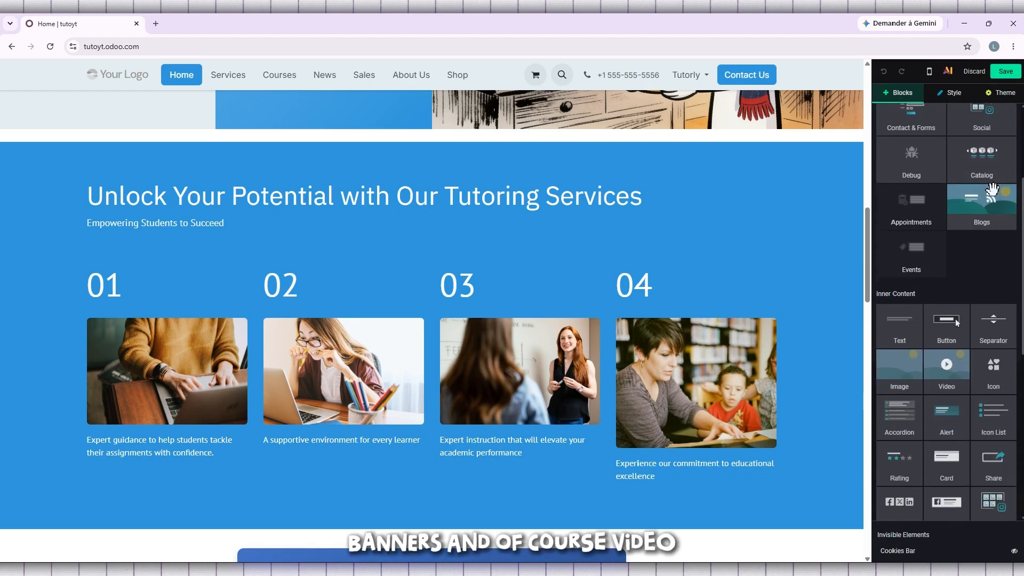
scroll(992, 189, "down", 2)
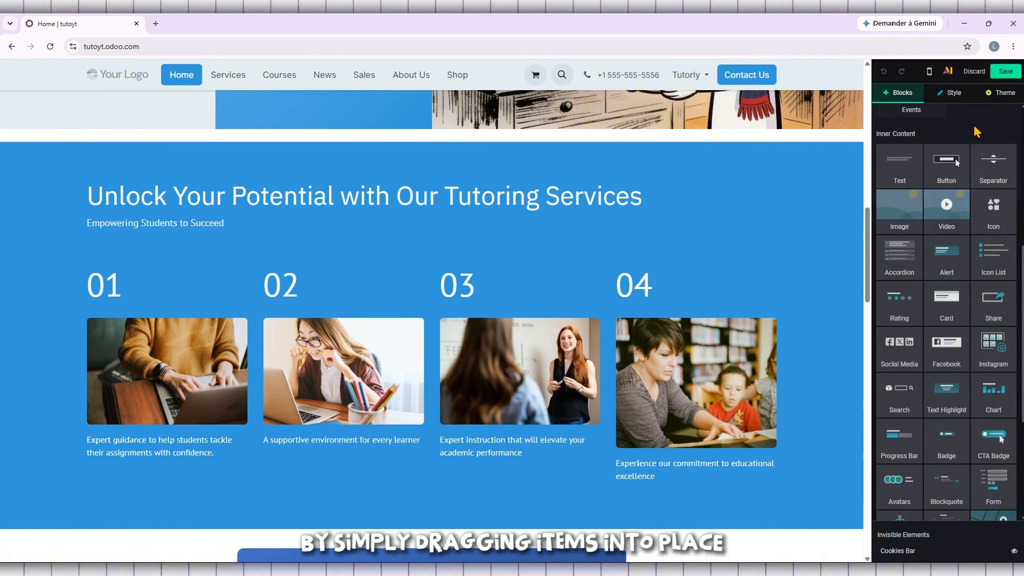
mouse_move(951, 206)
left_mouse_down()
mouse_move(923, 205)
mouse_move(954, 211)
mouse_move(941, 203)
left_mouse_up()
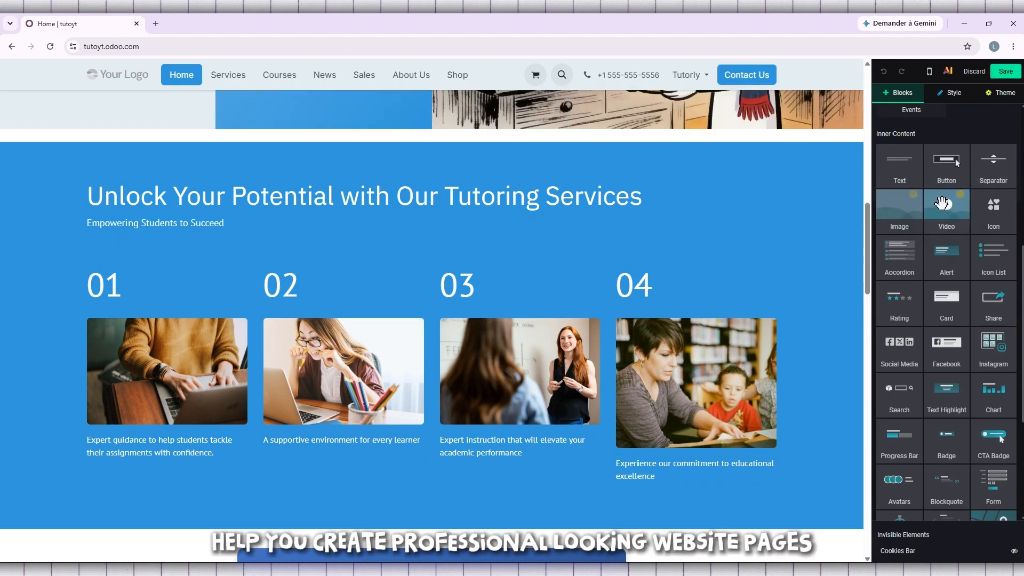
scroll(951, 138, "down", 5)
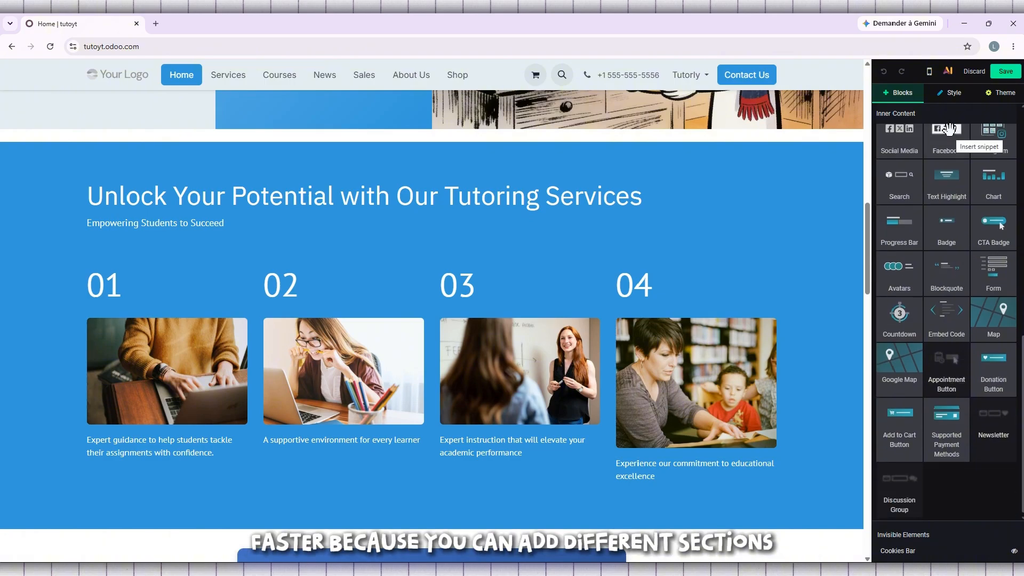
scroll(950, 128, "up", 3)
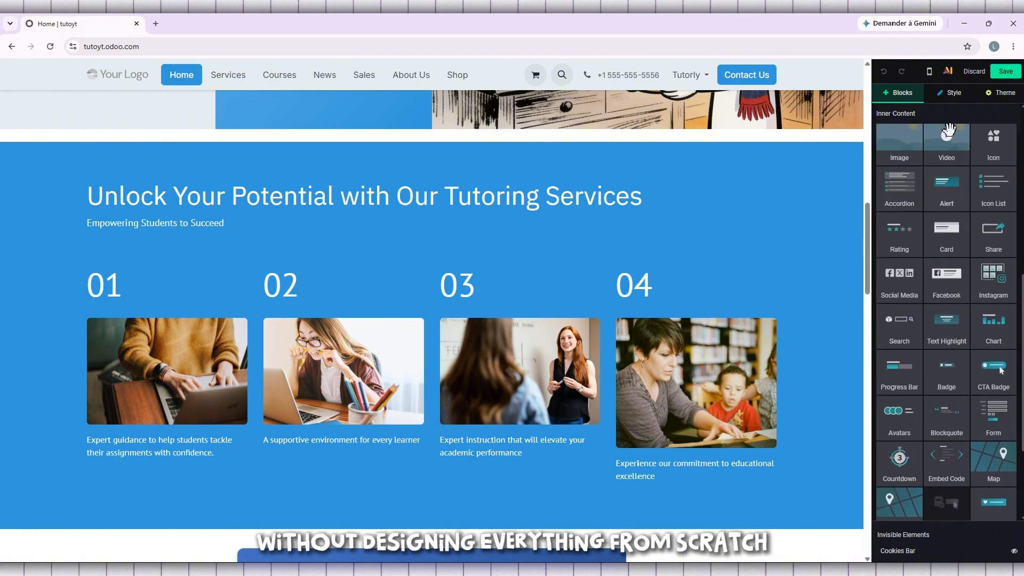
scroll(950, 128, "up", 4)
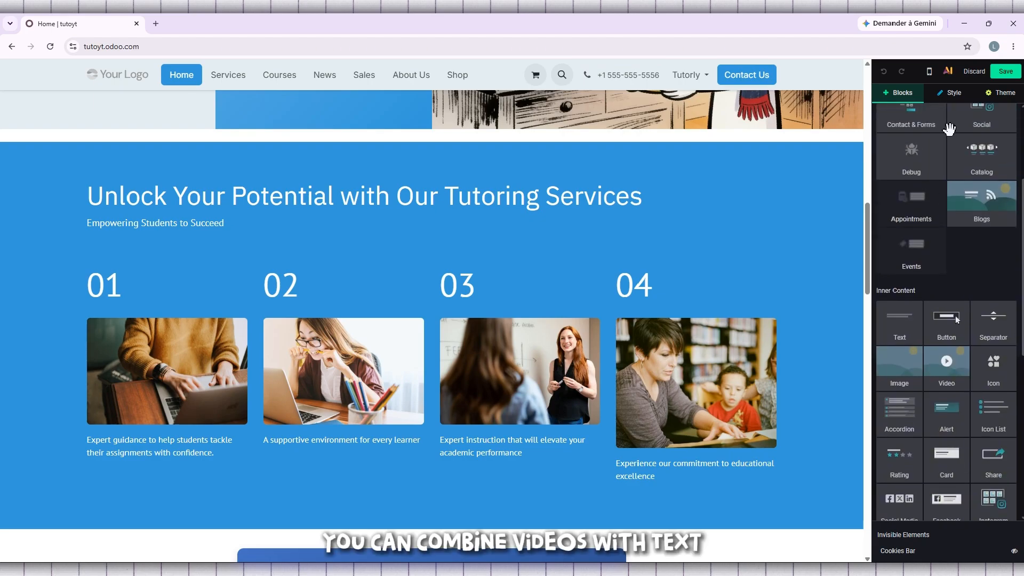
scroll(949, 128, "up", 4)
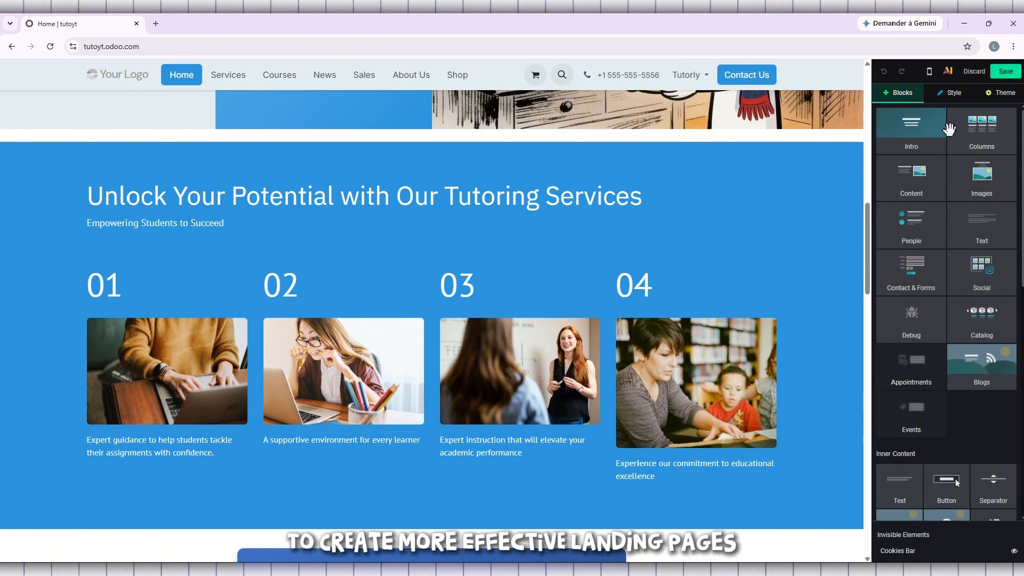
scroll(631, 212, "down", 2)
scroll(630, 214, "up", 2)
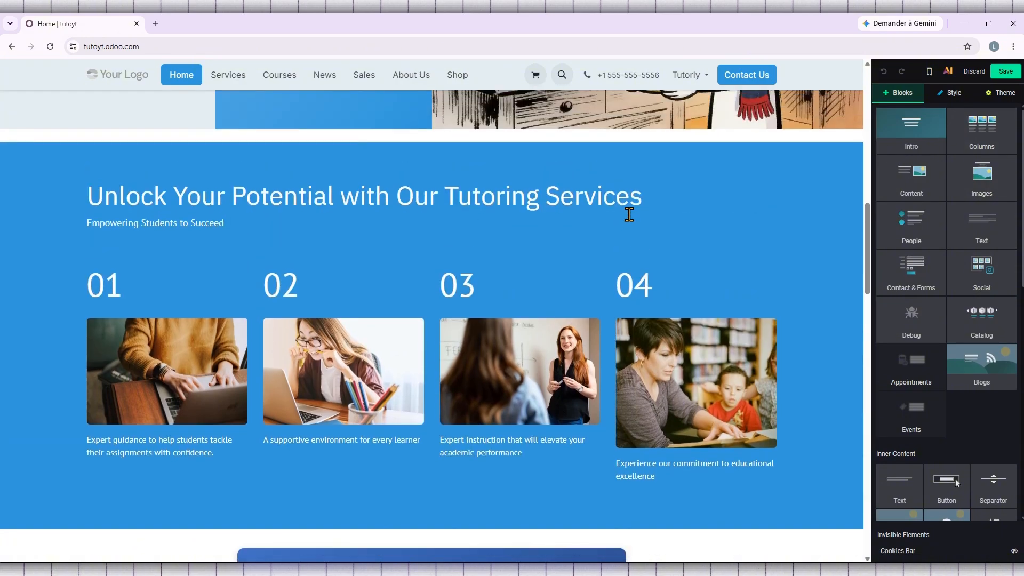
Step: Add a Video inner content block to the "Unlock Your Potential with Our Tutoring Services" section
scroll(929, 199, "down", 6)
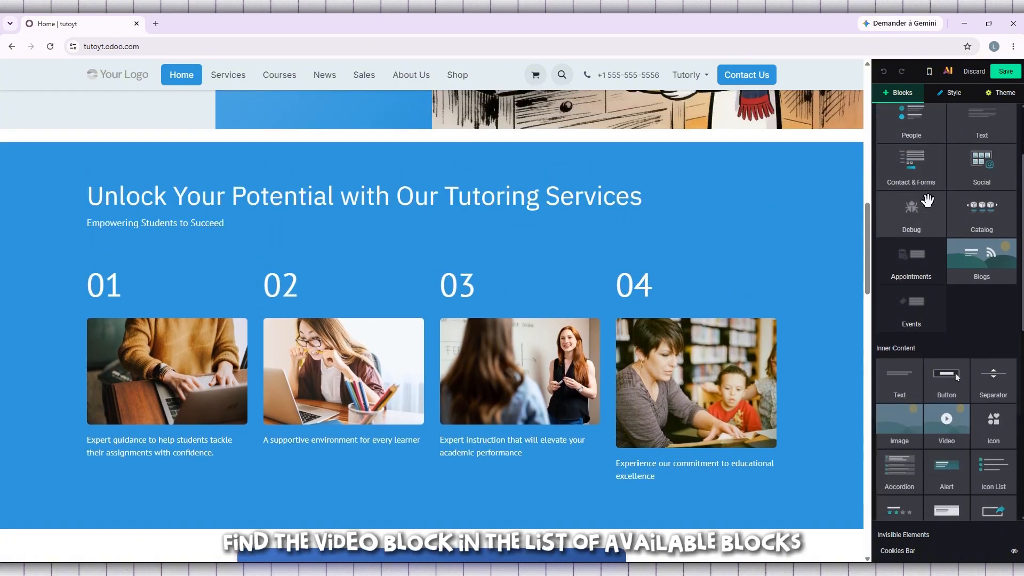
scroll(957, 266, "down", 1)
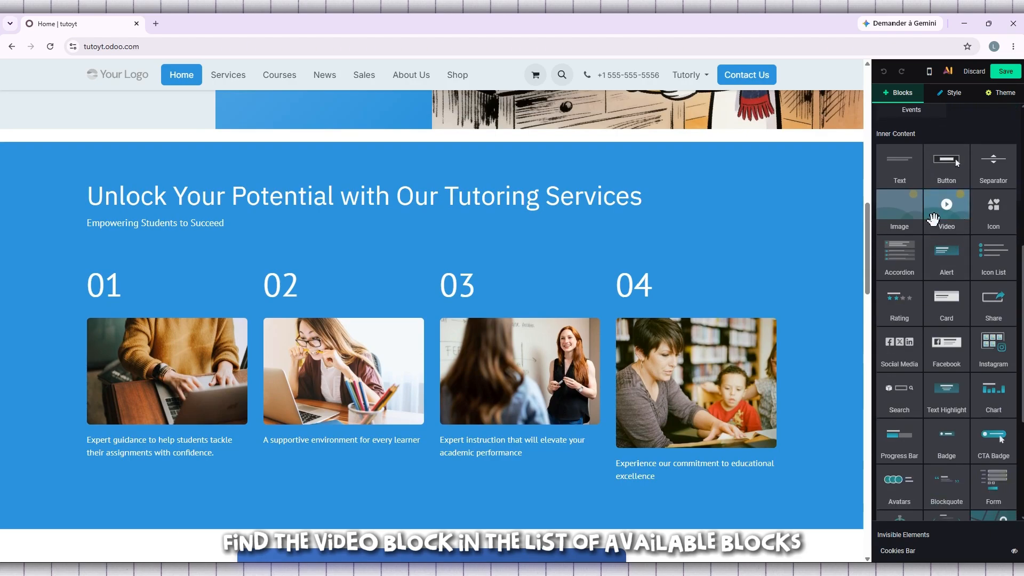
left_click_drag(947, 229, 402, 462)
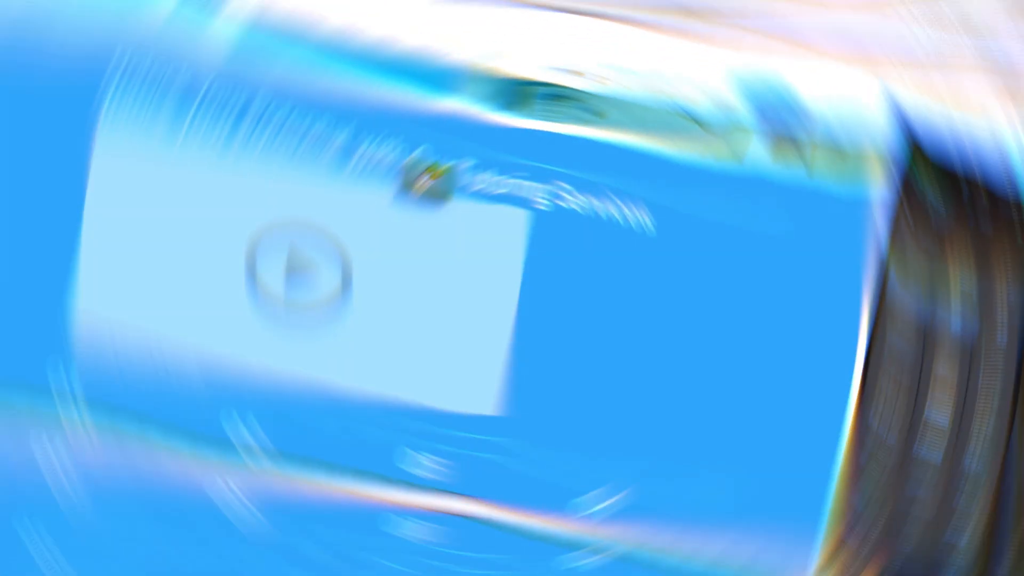
mouse_move(423, 171)
left_mouse_down()
mouse_move(493, 194)
mouse_move(521, 221)
mouse_move(473, 169)
mouse_move(357, 181)
mouse_move(540, 216)
mouse_move(480, 133)
mouse_move(427, 140)
mouse_move(426, 131)
mouse_move(441, 135)
mouse_move(443, 235)
mouse_move(440, 158)
mouse_move(597, 157)
mouse_move(432, 155)
mouse_move(427, 333)
mouse_move(432, 153)
mouse_move(394, 407)
mouse_move(431, 151)
mouse_move(447, 151)
mouse_move(433, 143)
mouse_move(445, 157)
mouse_move(441, 129)
mouse_move(438, 153)
left_mouse_up()
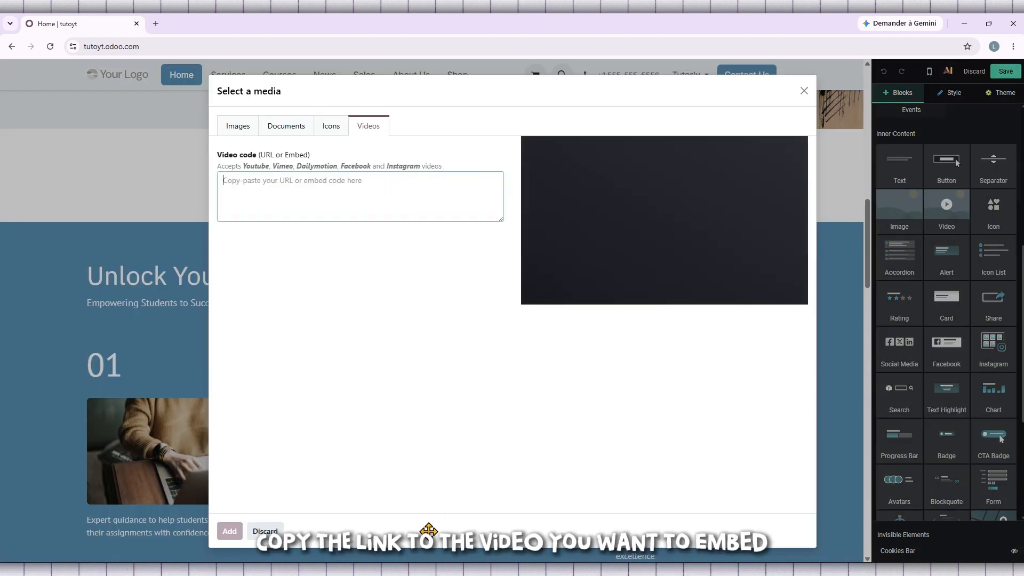
Step: Search the web for "tutorly youtube" in a new browser tab and open the Tutorly YouTube channel
key("alt+Tab")
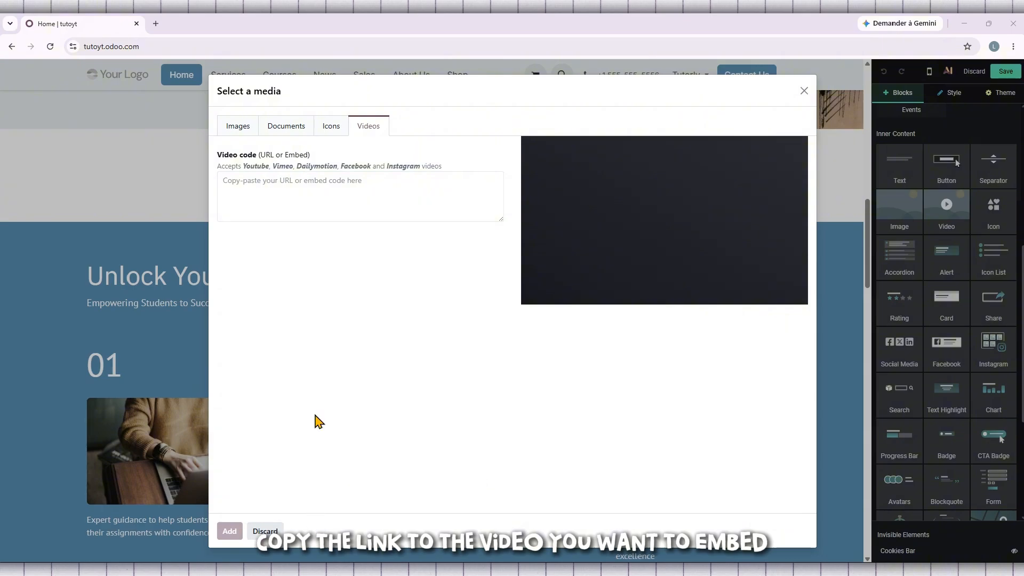
left_click(316, 194)
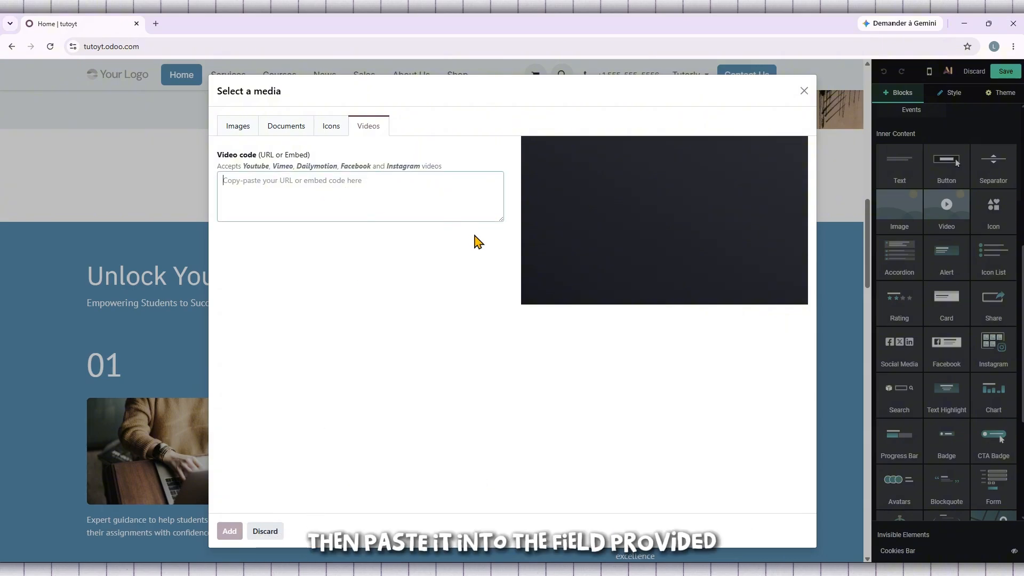
left_click(155, 23)
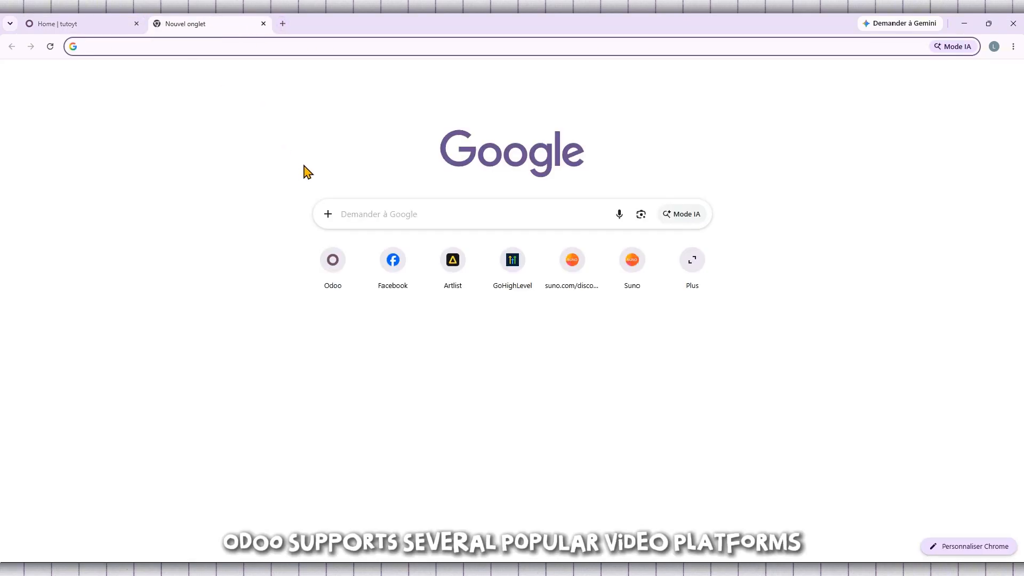
type("tu")
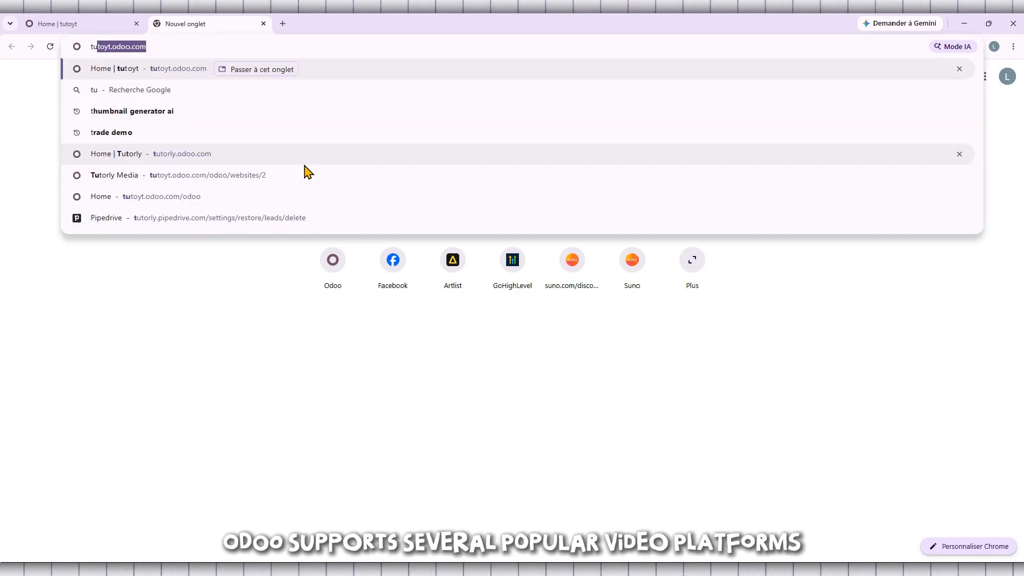
type("torly")
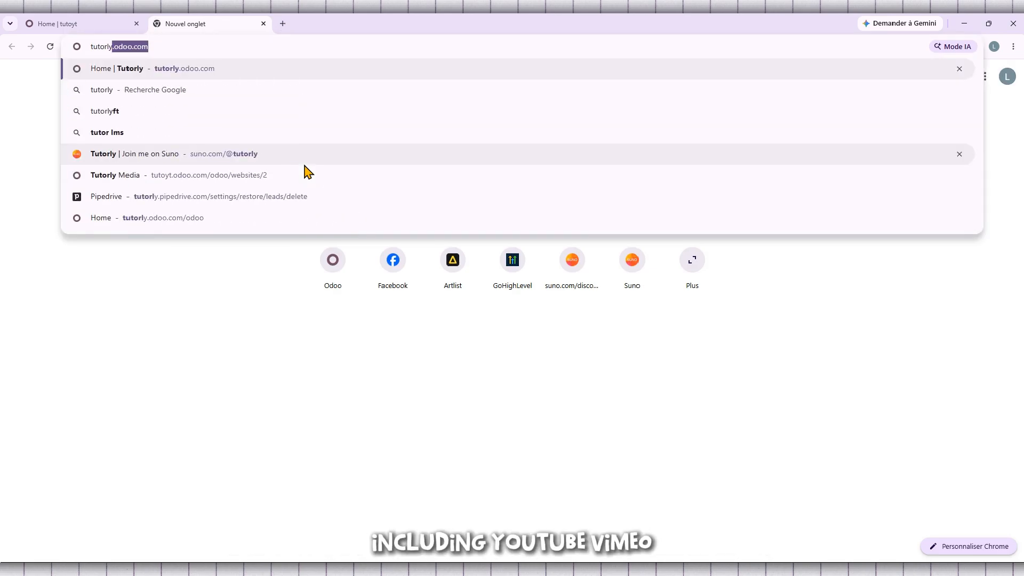
type(" youtub")
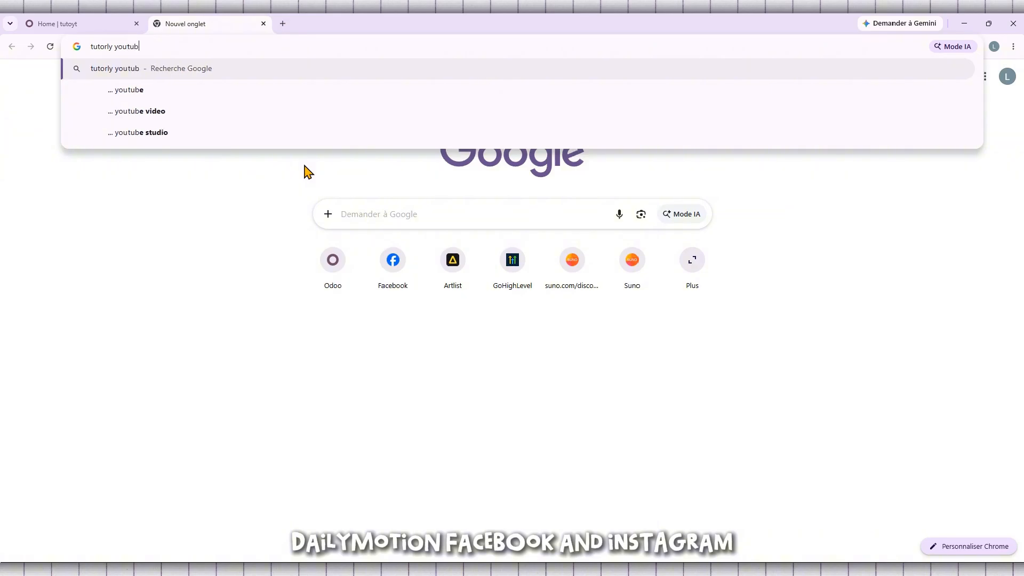
type("e")
key("Return")
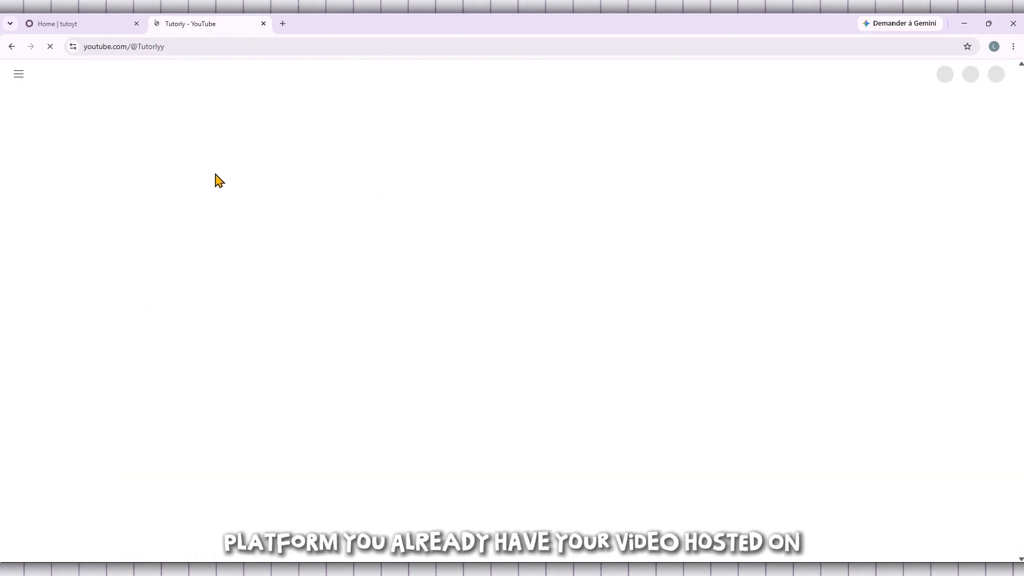
Step: Copy the link address of the channel's video "How to Invite Users to Your Odoo Database (2026 Guide)"
scroll(216, 177, "down", 3)
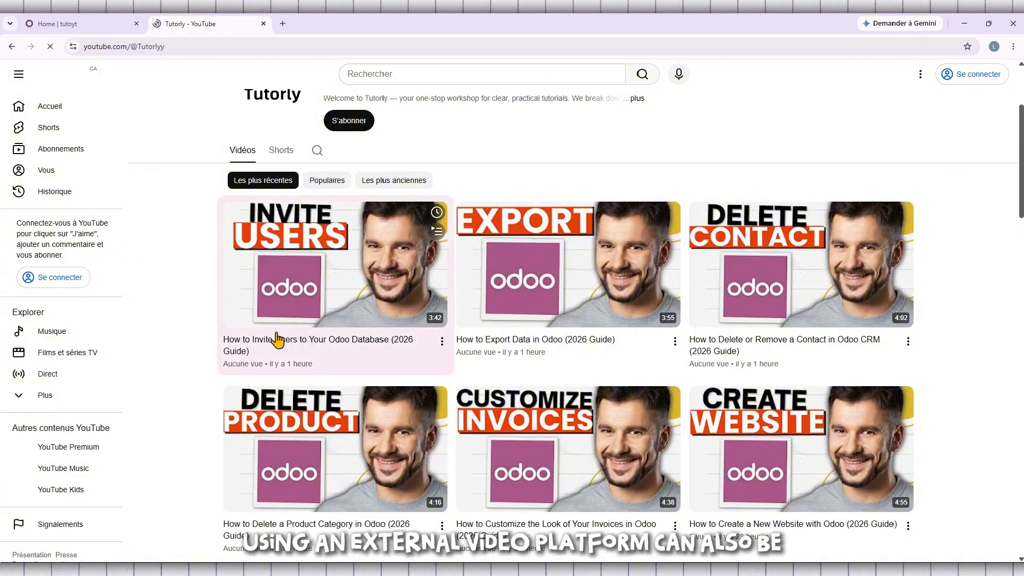
right_click(244, 344)
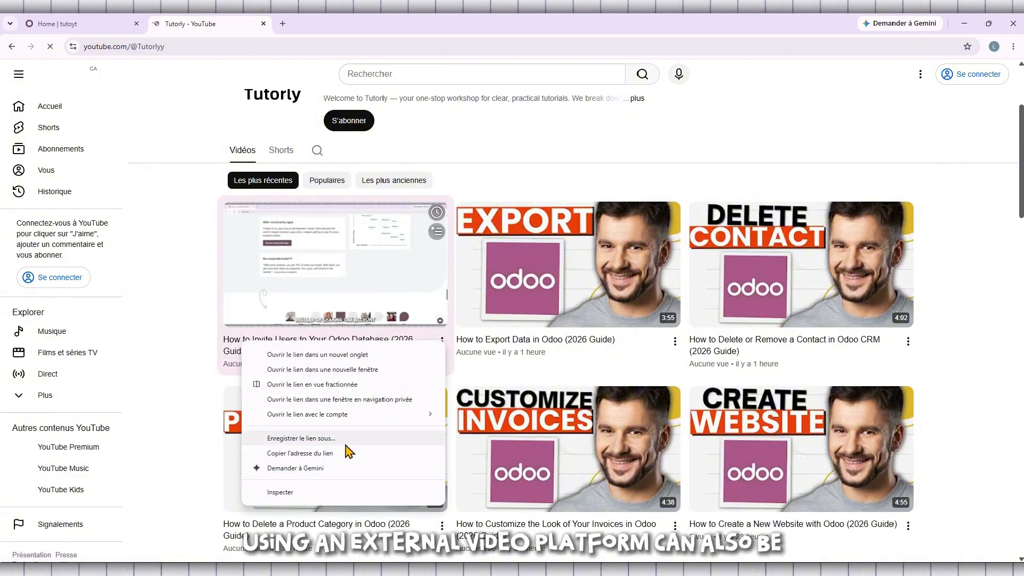
left_click(347, 453)
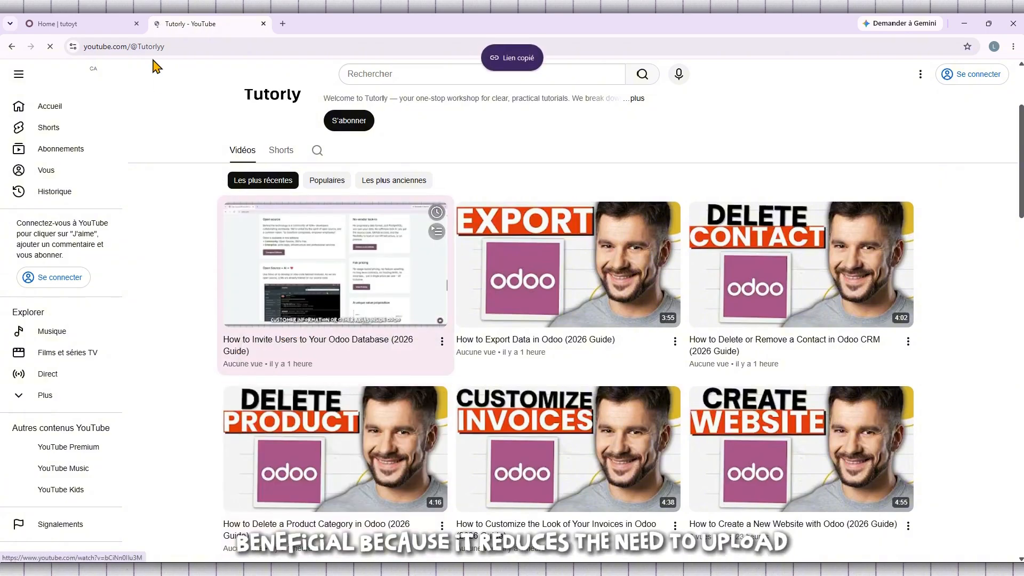
left_click(101, 22)
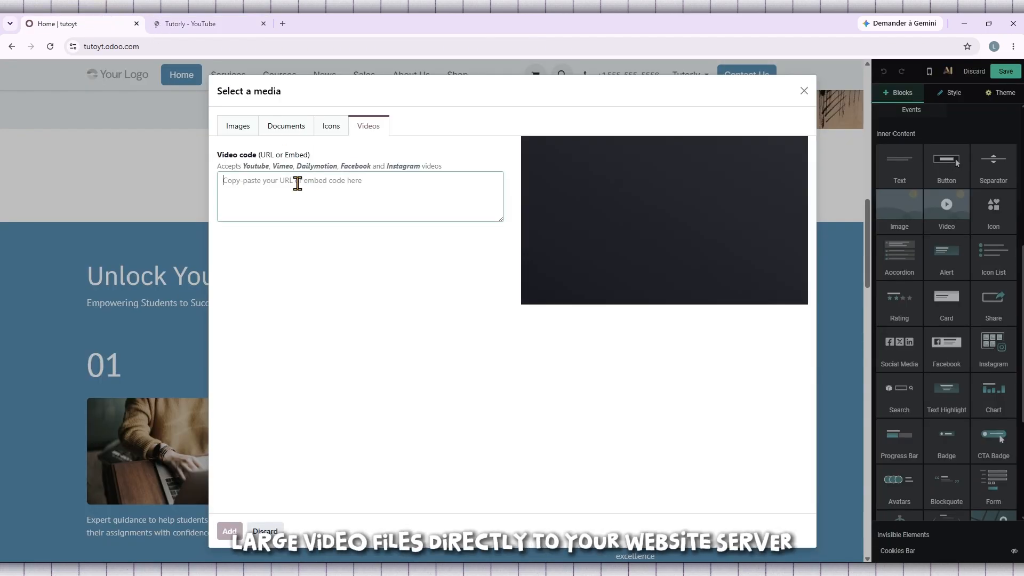
type("https://www.youtube.com/watch?v=pbT8MgLC-Xw")
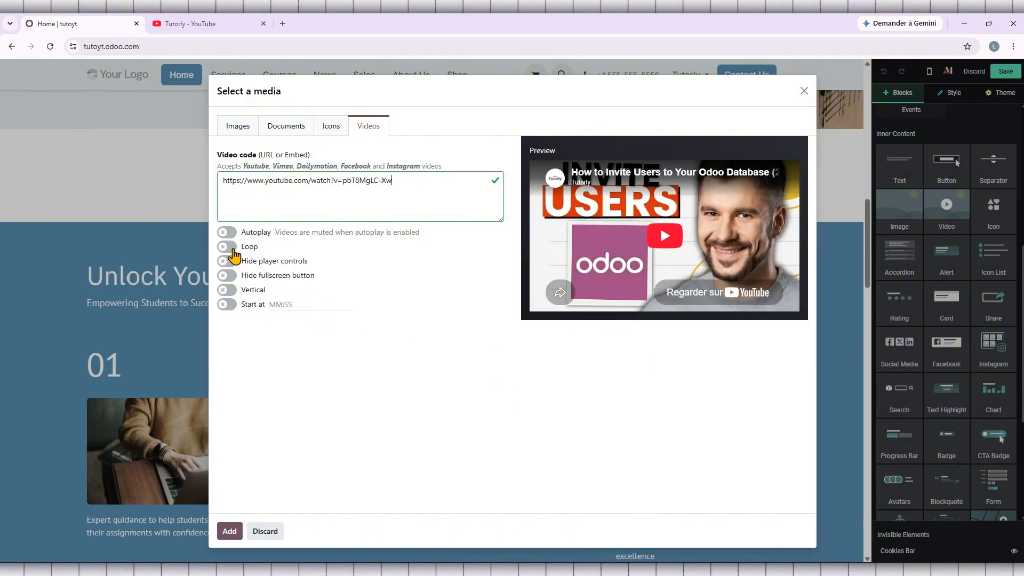
left_click(227, 249)
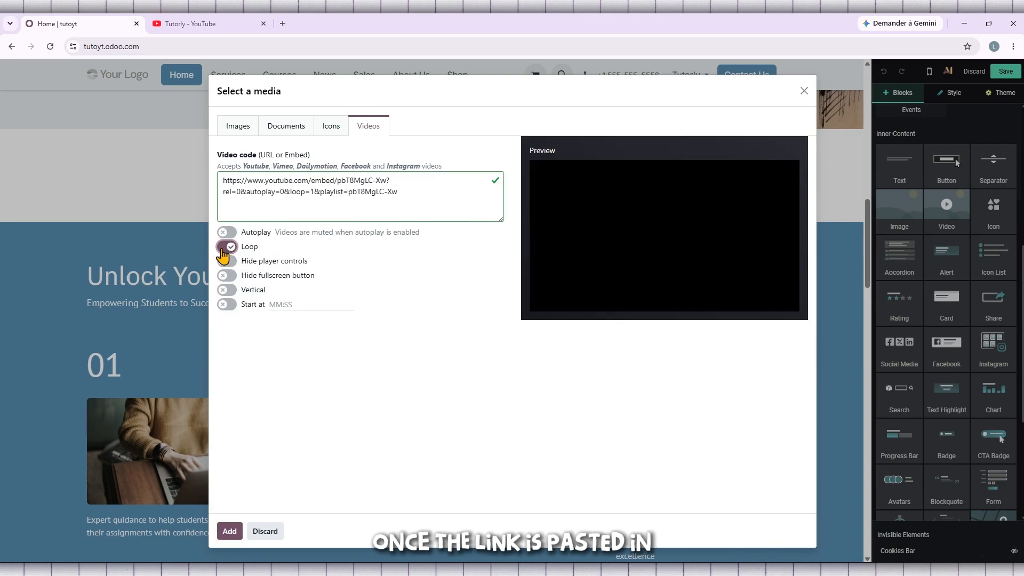
left_click(224, 248)
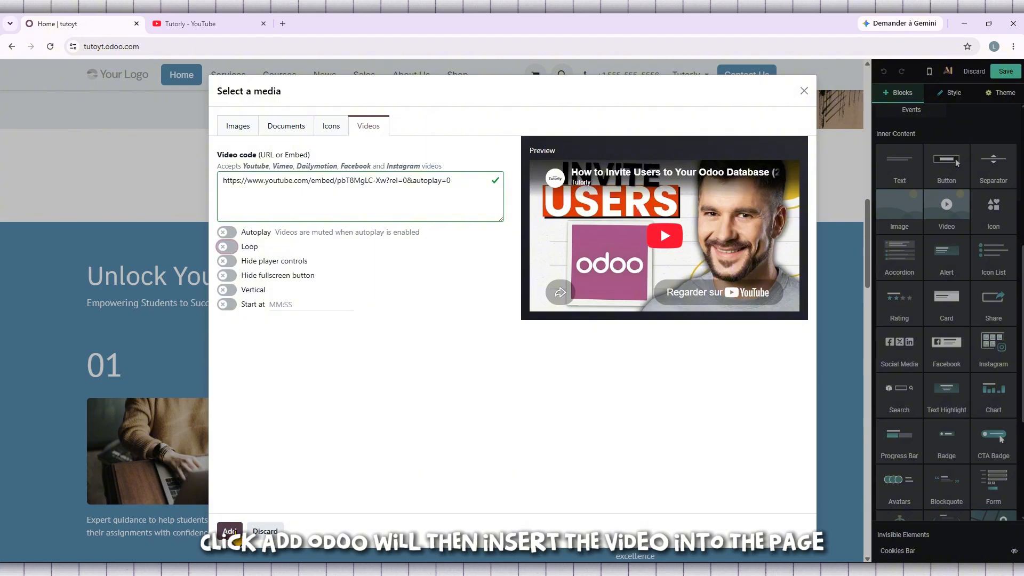
left_click(235, 531)
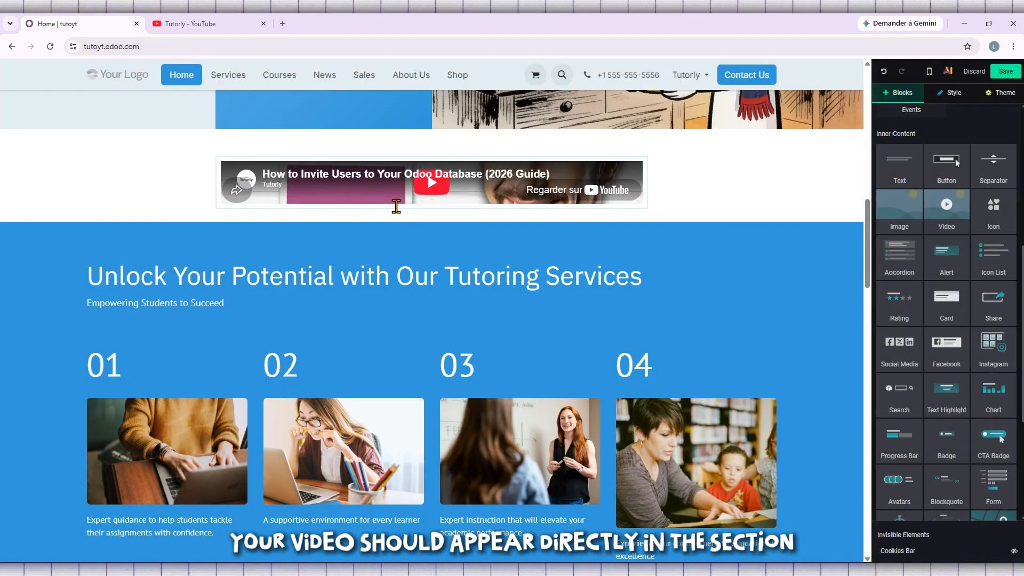
Step: Stretch the embedded video's column downward to fit the whole video frame, then select the surrounding Masonry section
left_click(431, 207)
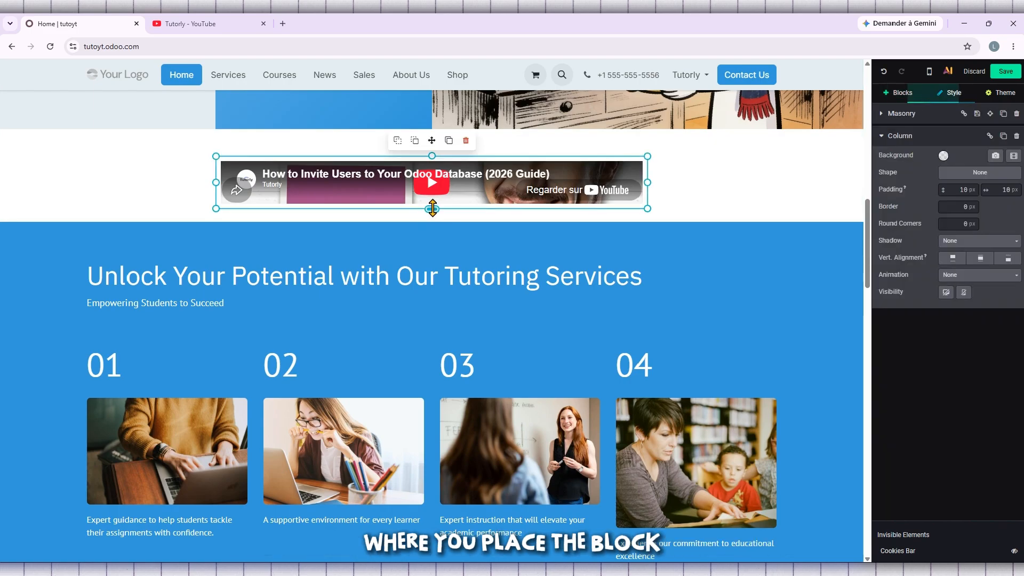
left_click_drag(435, 210, 446, 440)
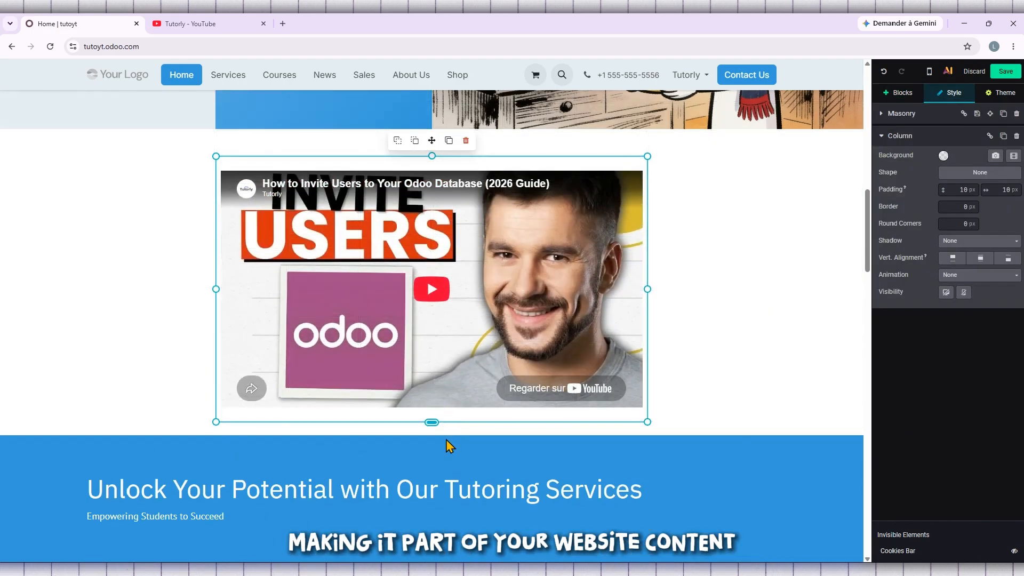
left_click(136, 338)
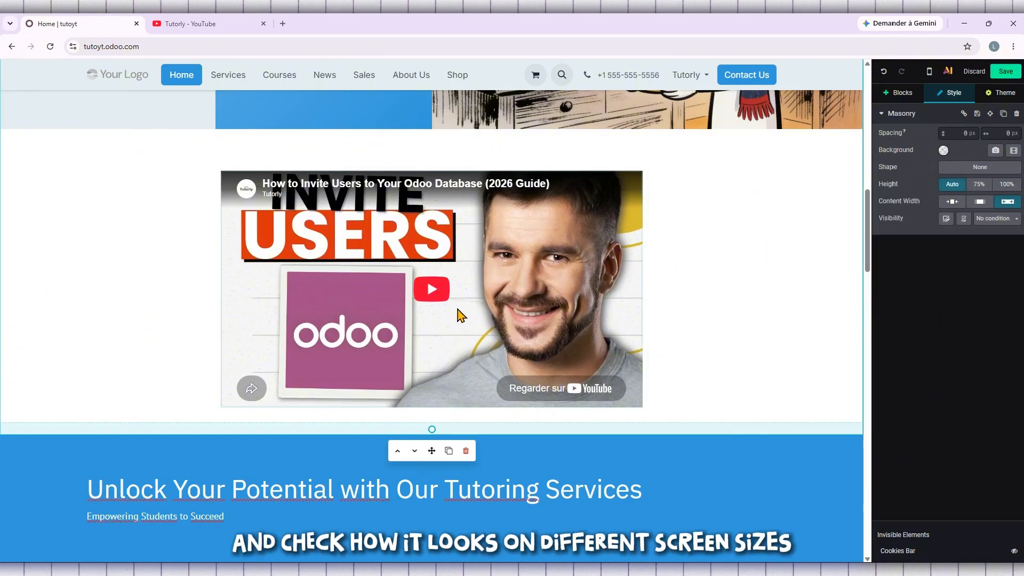
Step: Check the embedded video's placement among the home page's sections and save the page
scroll(458, 312, "up", 15)
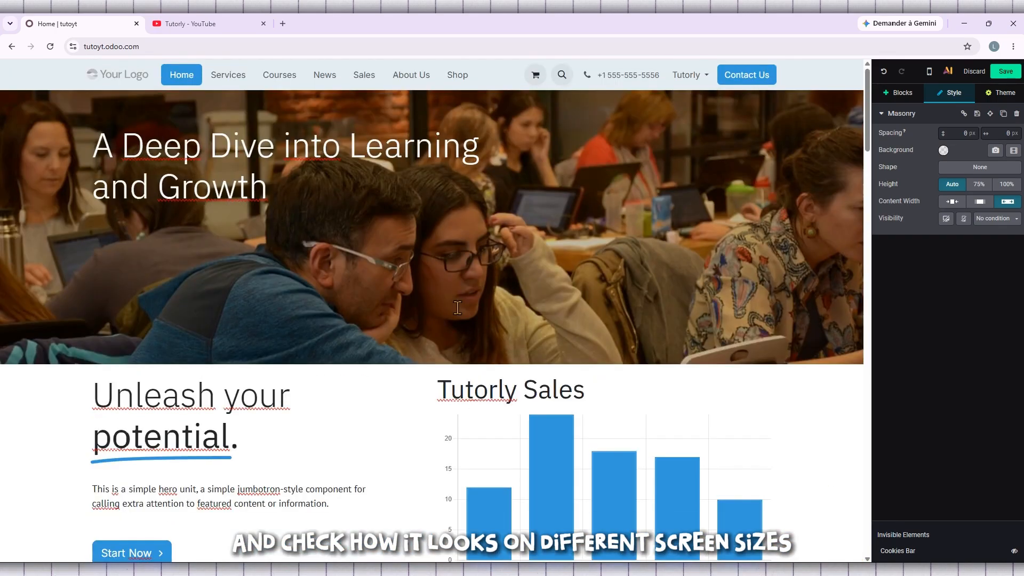
scroll(457, 308, "down", 10)
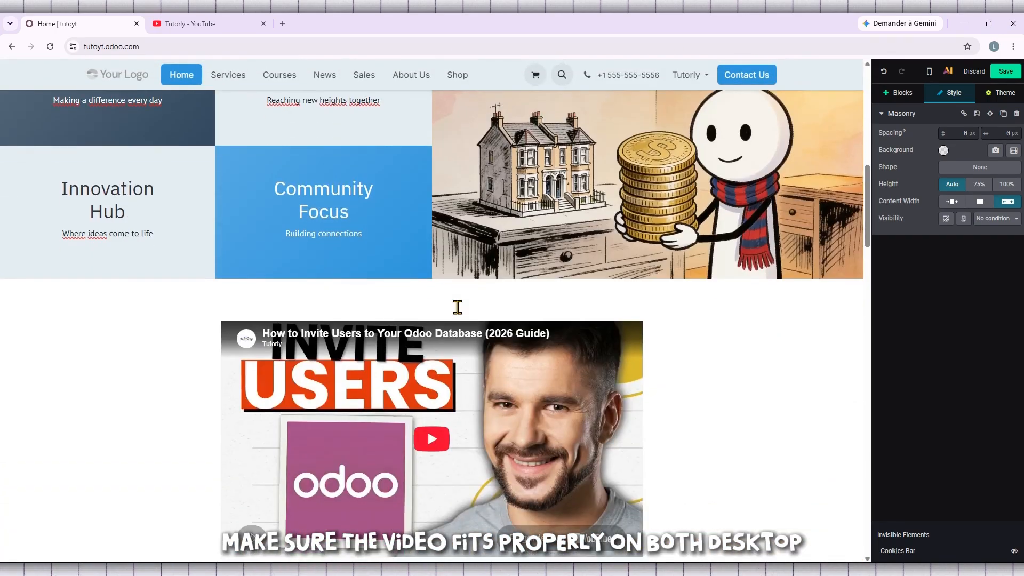
scroll(457, 308, "down", 3)
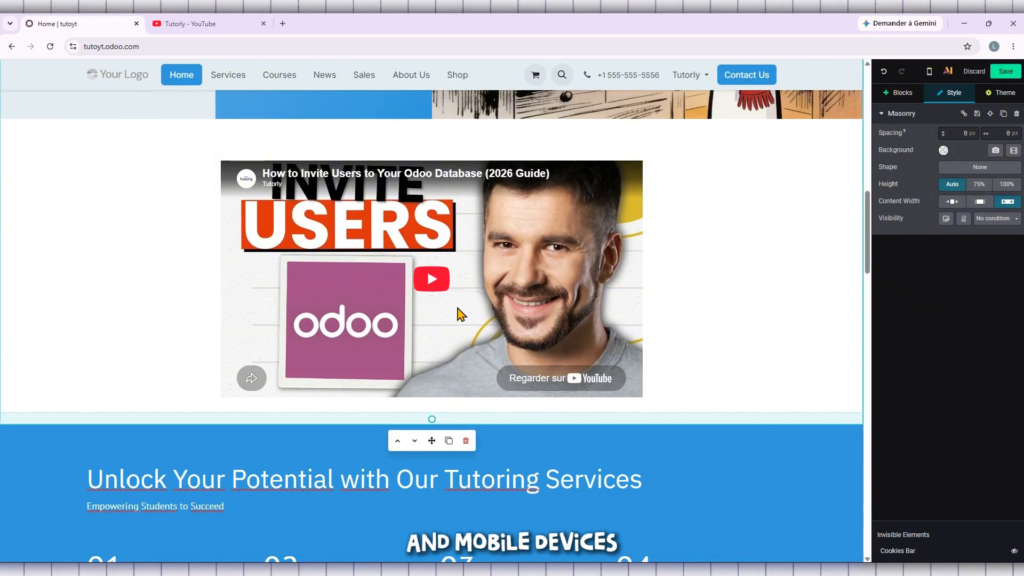
scroll(458, 314, "down", 7)
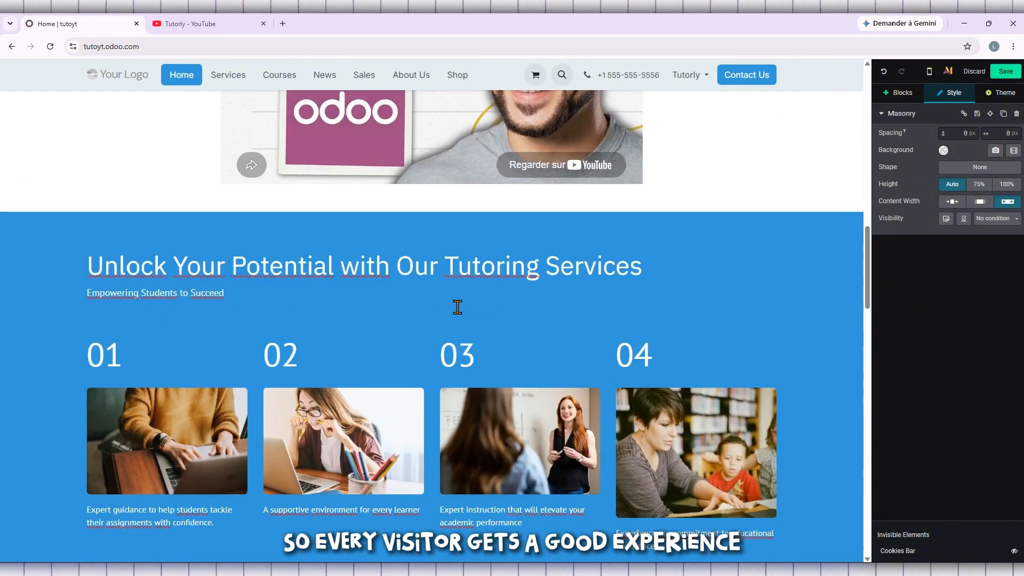
scroll(458, 307, "down", 12)
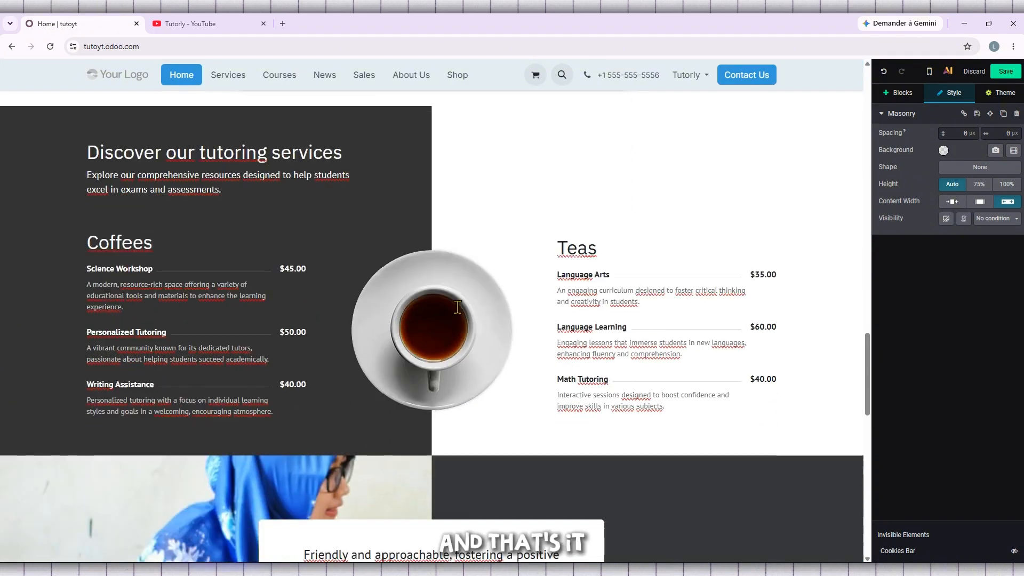
scroll(704, 226, "up", 14)
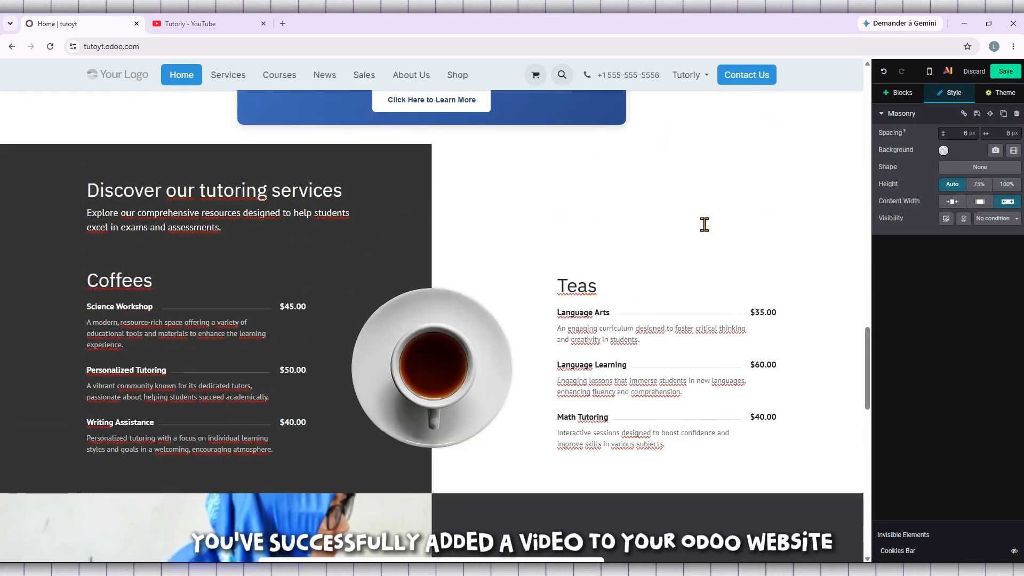
scroll(704, 227, "up", 8)
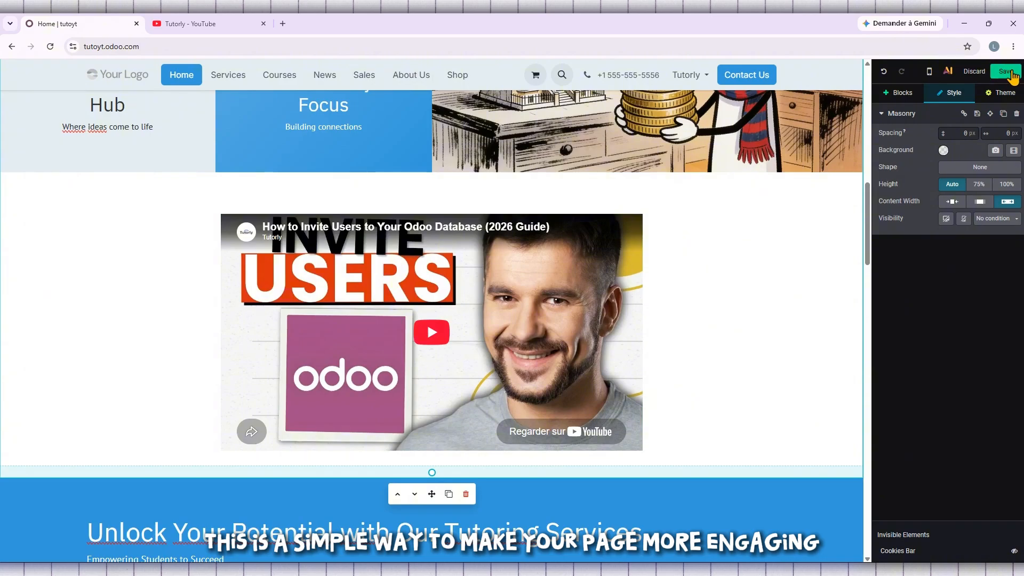
left_click(1007, 75)
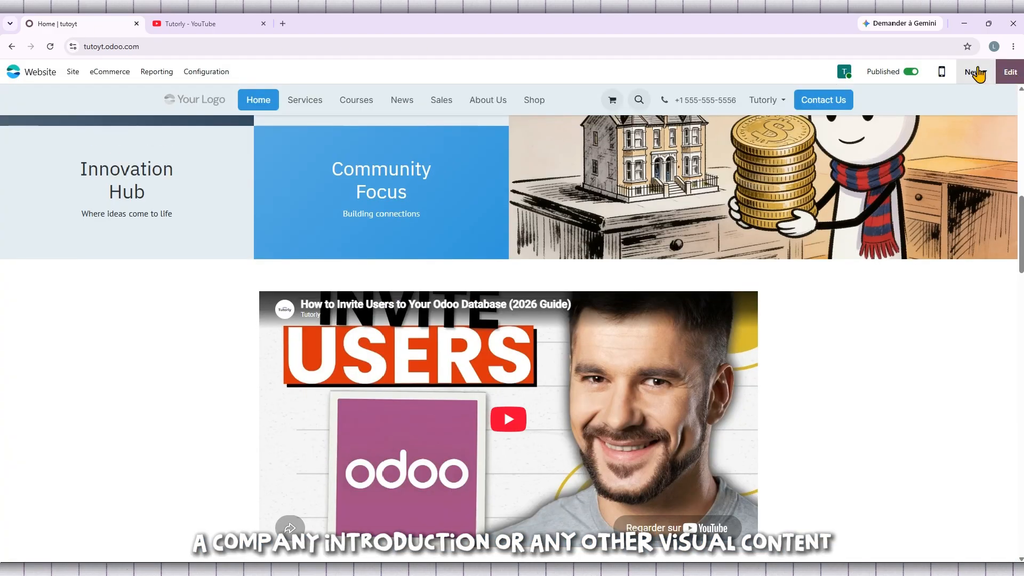
Step: Examine the embedded video and the sections around it in the mobile preview, then return to the desktop view
left_click(947, 70)
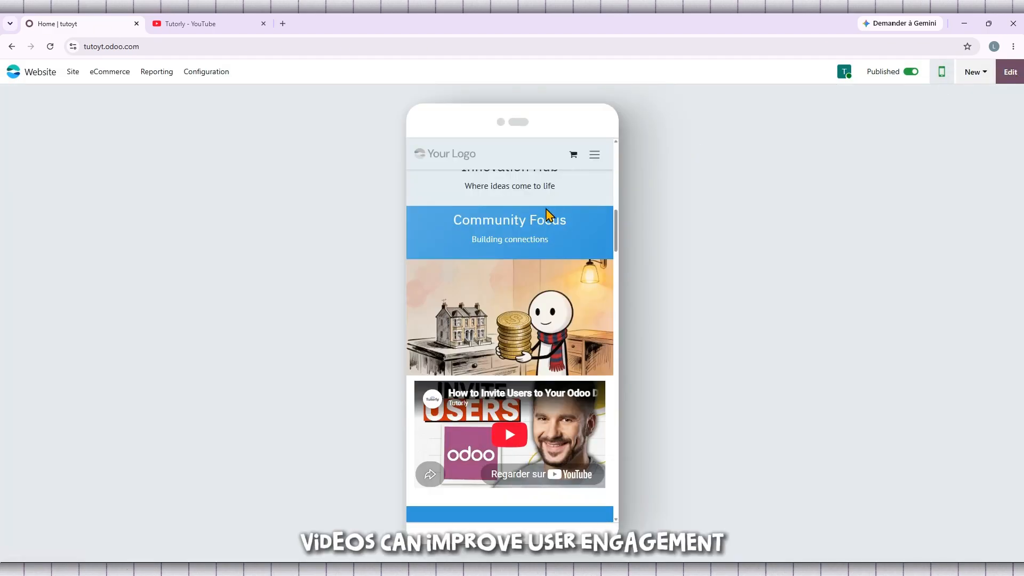
scroll(549, 214, "up", 4)
scroll(549, 214, "down", 5)
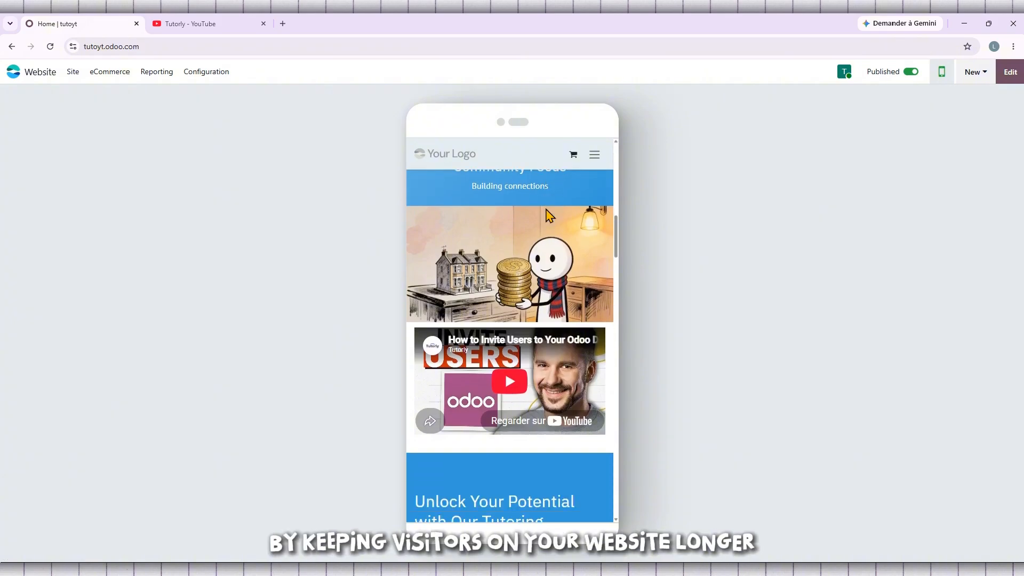
scroll(550, 214, "down", 1)
scroll(505, 319, "down", 7)
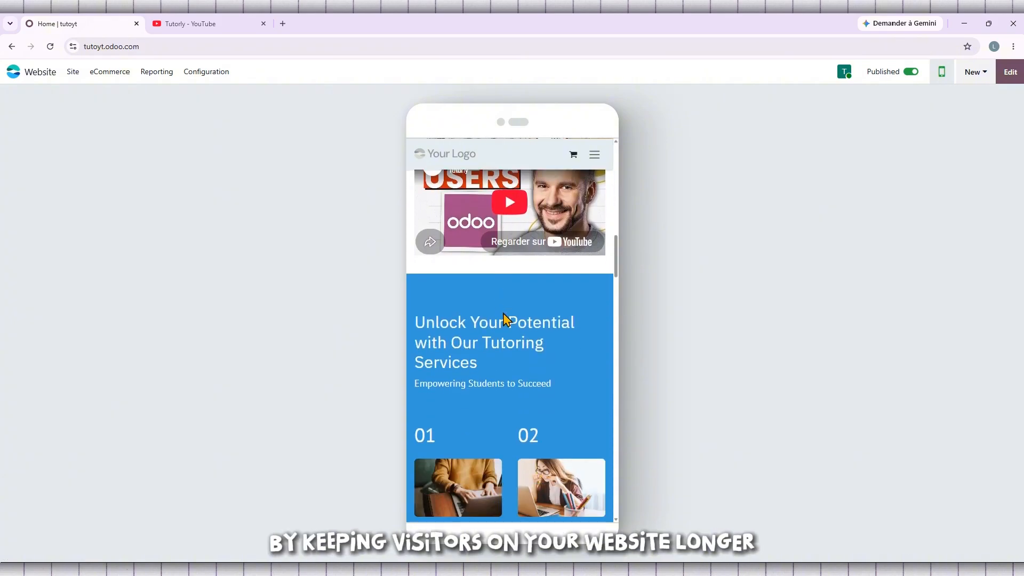
scroll(539, 293, "down", 3)
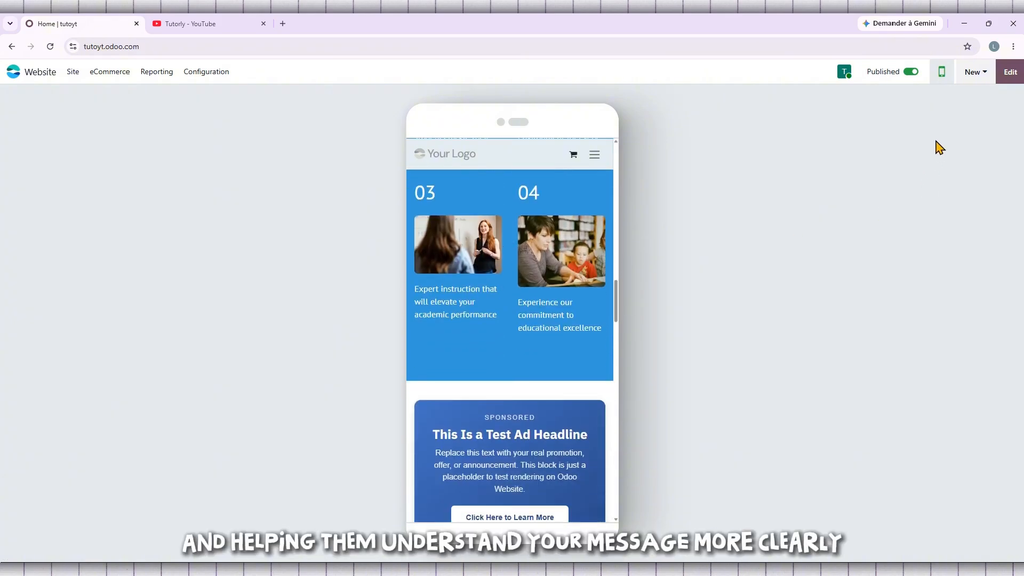
left_click(941, 75)
Step: Look over the saved home page in desktop view, from the test ad past the video up to the hero banner
scroll(622, 212, "down", 3)
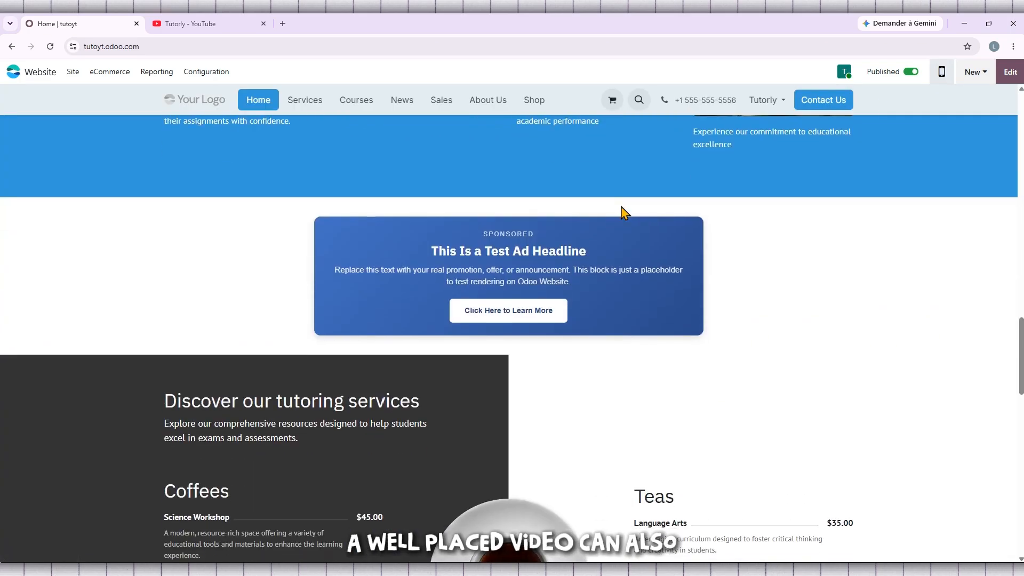
scroll(624, 213, "up", 4)
scroll(623, 213, "up", 9)
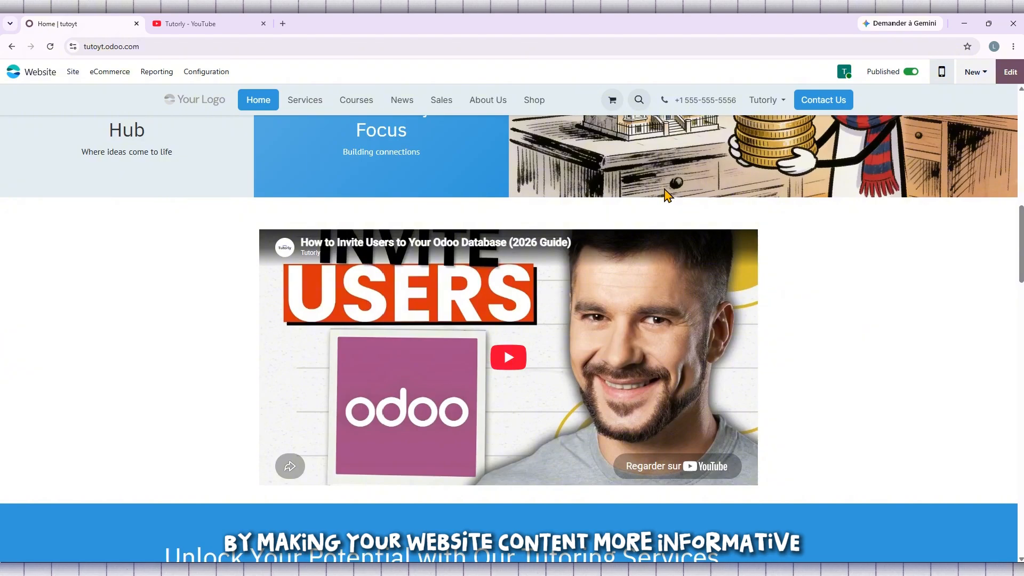
scroll(666, 194, "up", 4)
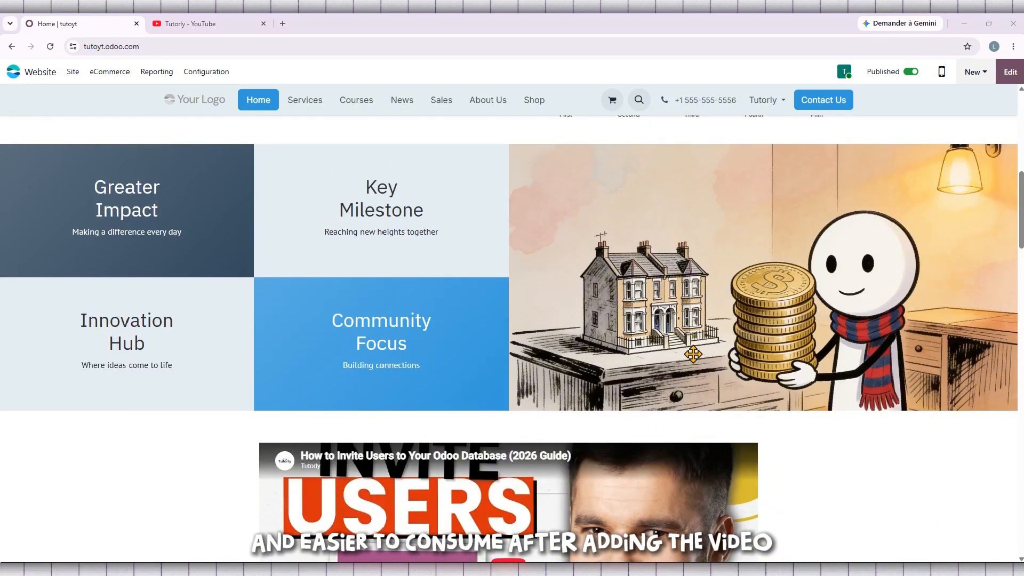
scroll(373, 238, "up", 9)
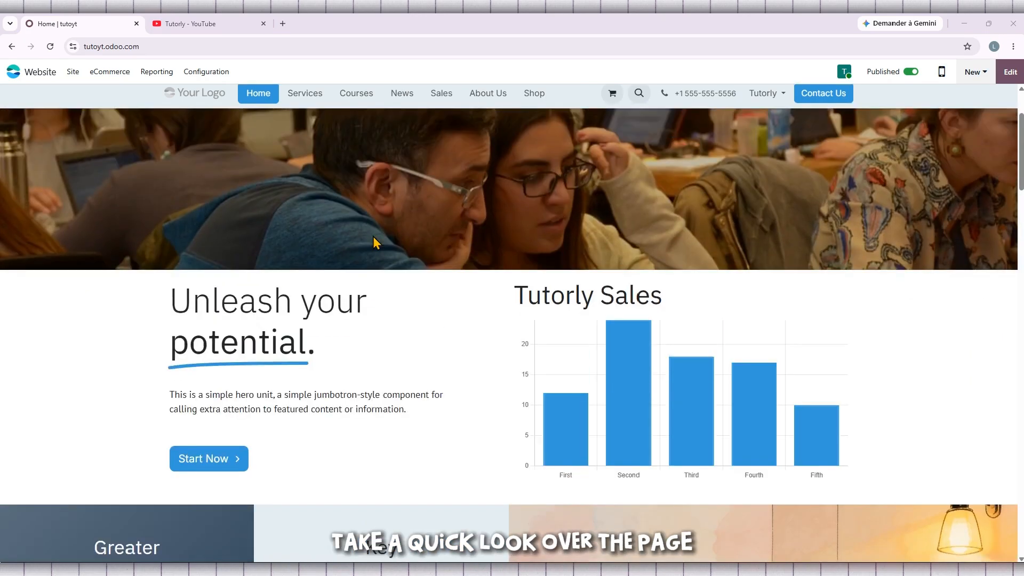
scroll(372, 239, "down", 1)
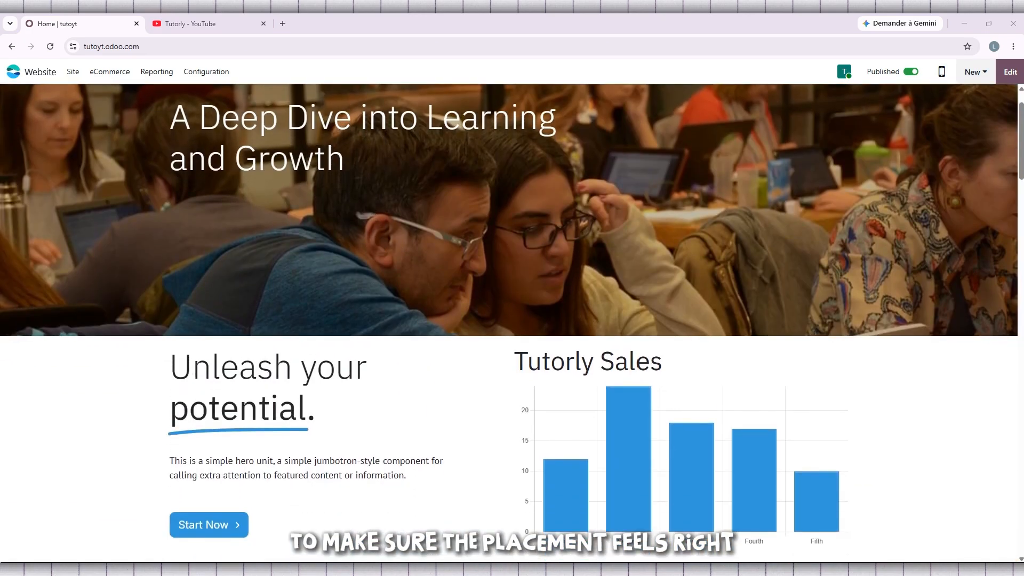
Step: Reopen the page for editing and place another Video inner content block near the Tutorly Sales chart
left_click(1013, 72)
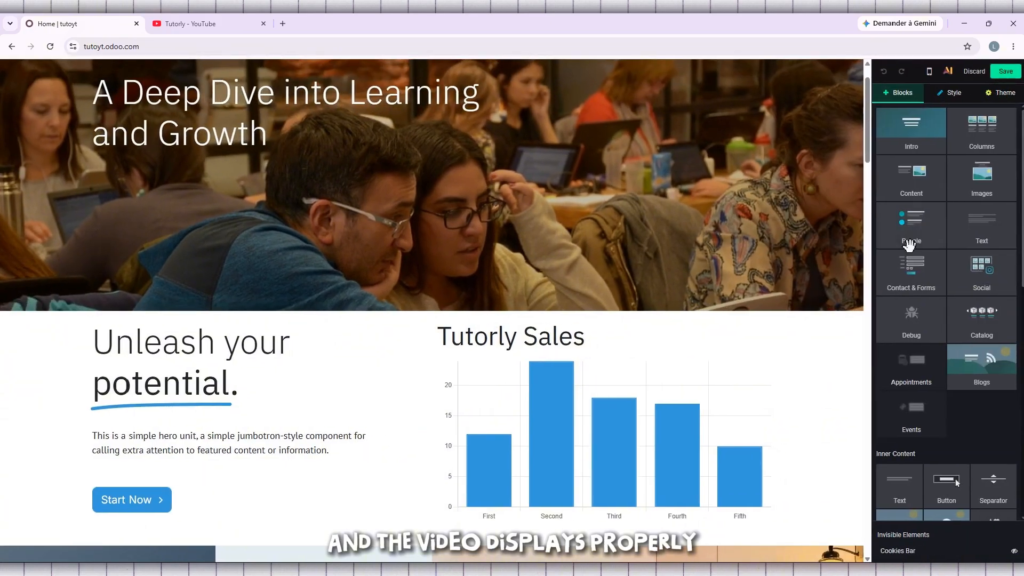
scroll(911, 254, "down", 4)
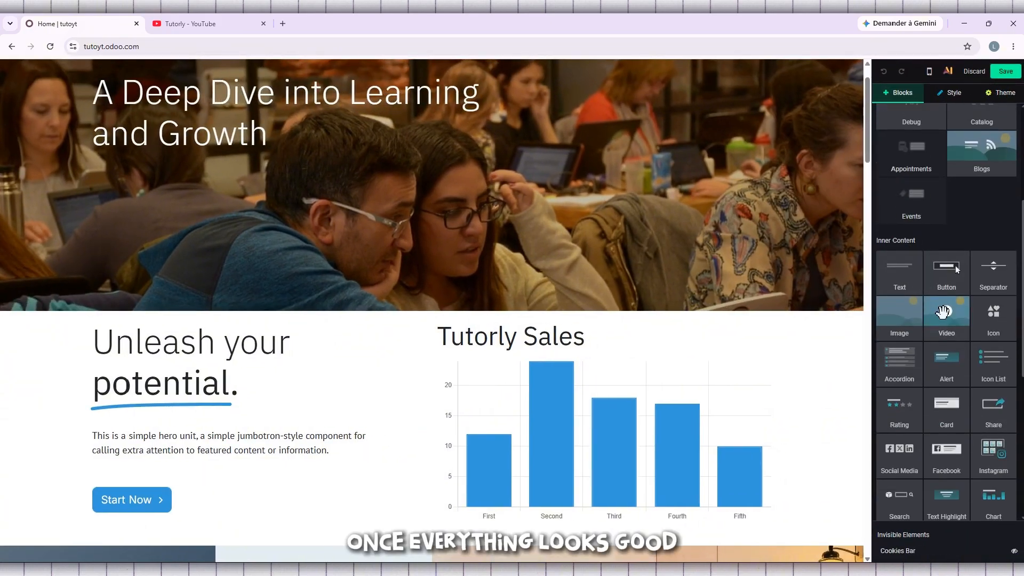
left_click_drag(943, 311, 601, 394)
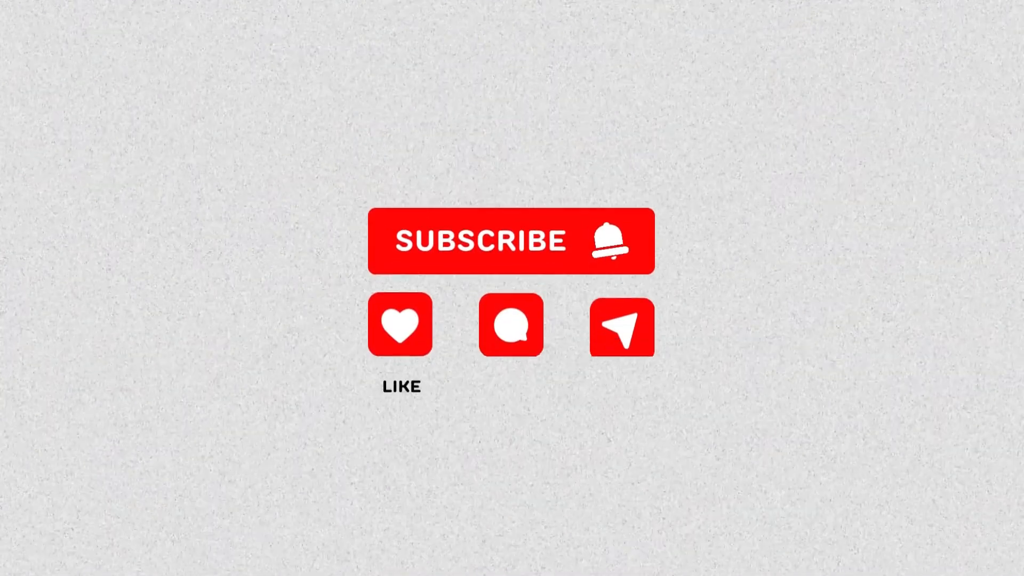